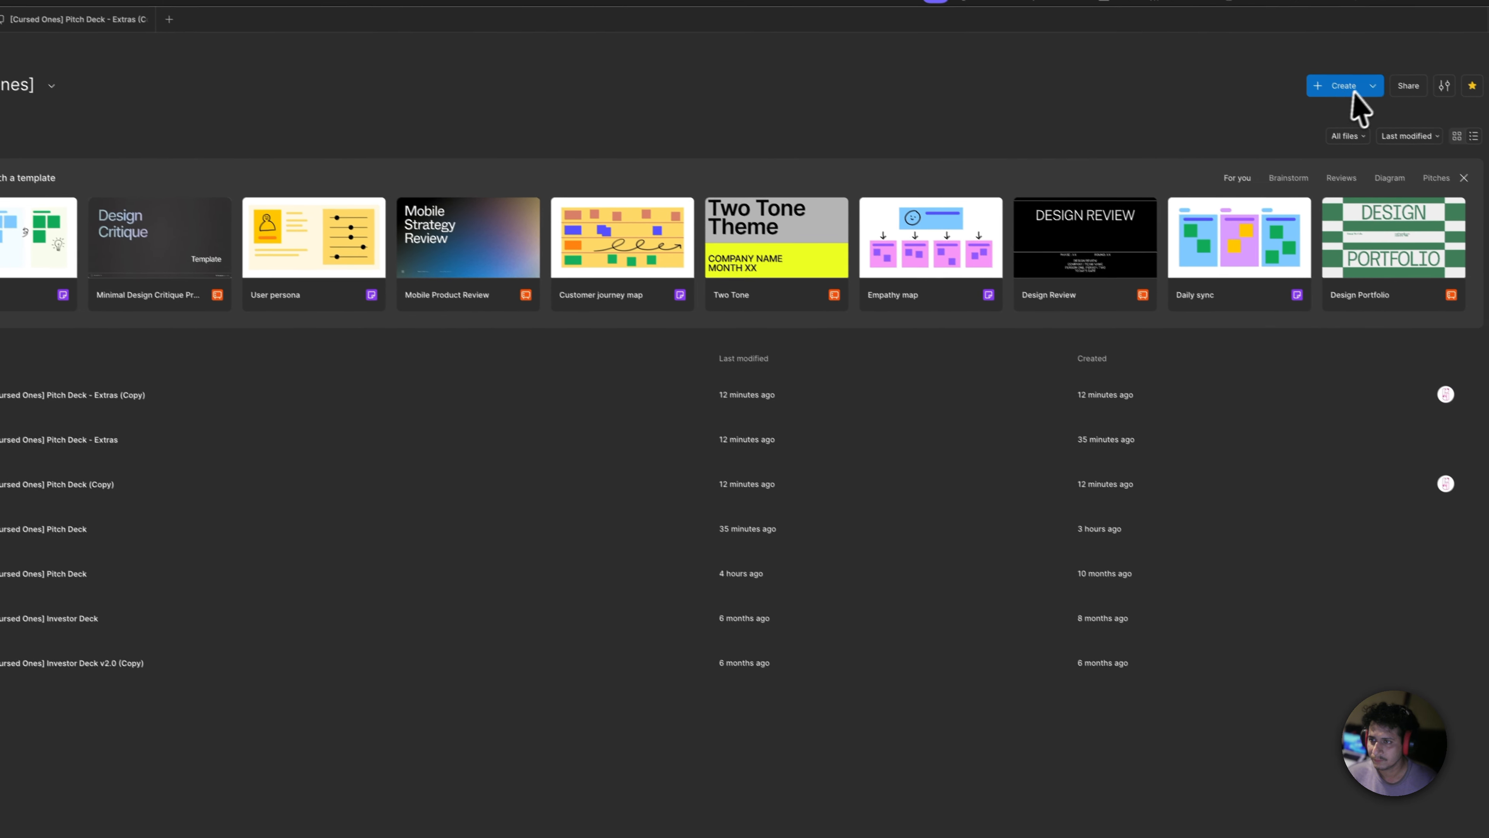
click(1436, 101)
click(1344, 287)
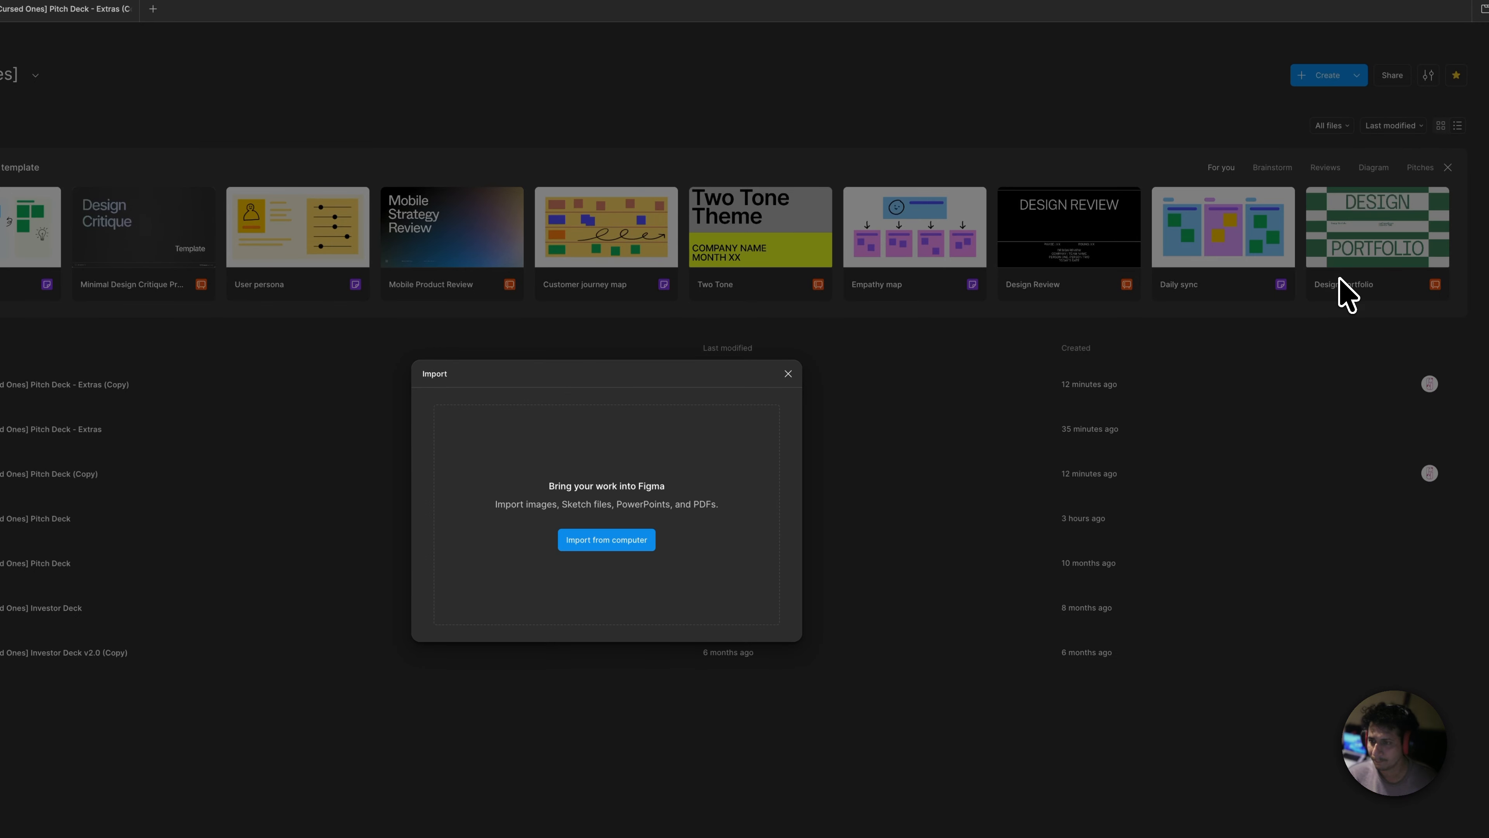
key(super+Tab)
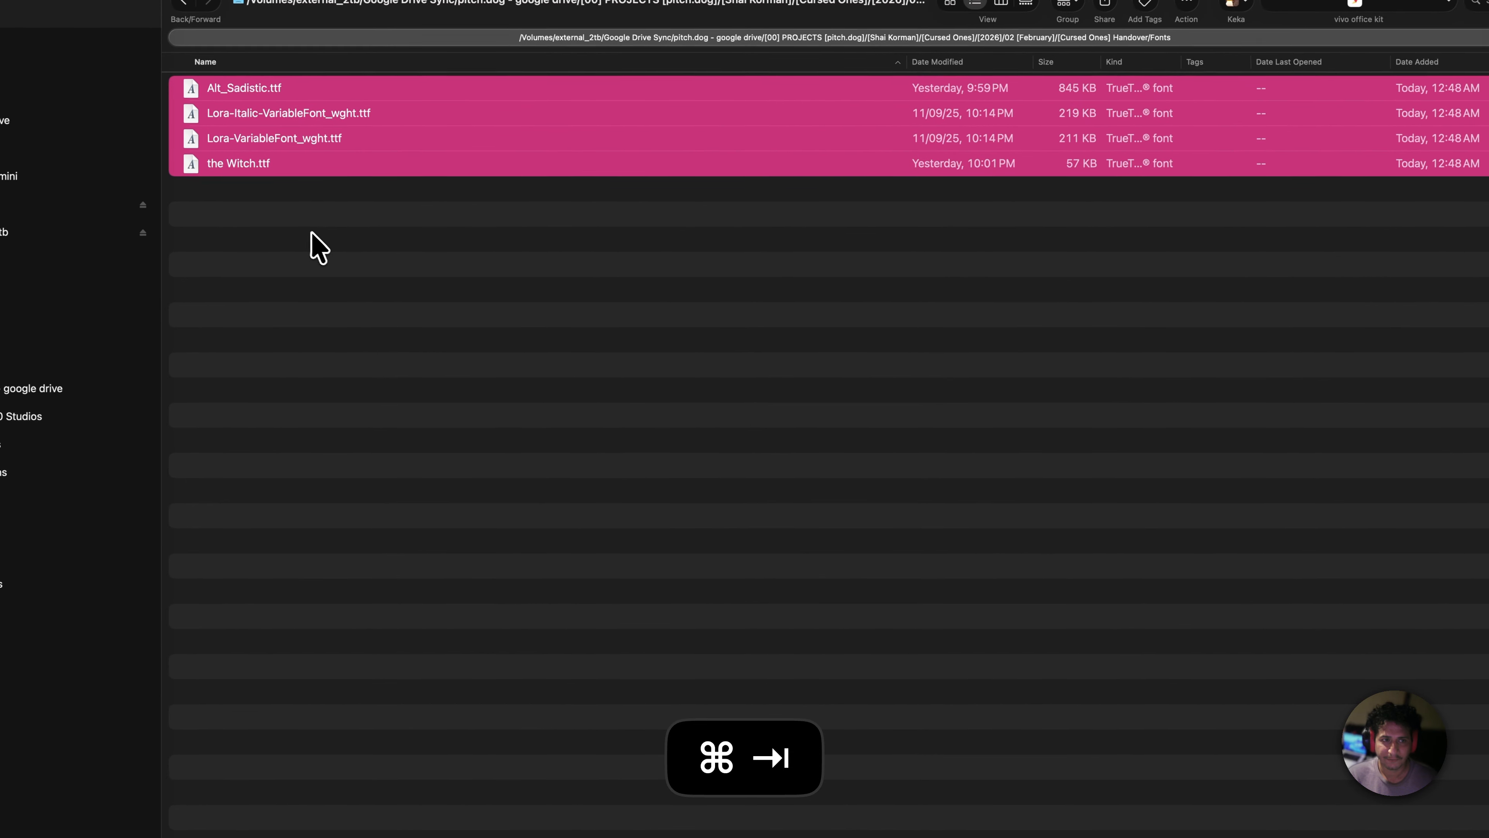
click(499, 305)
key(super+[)
double_click(316, 114)
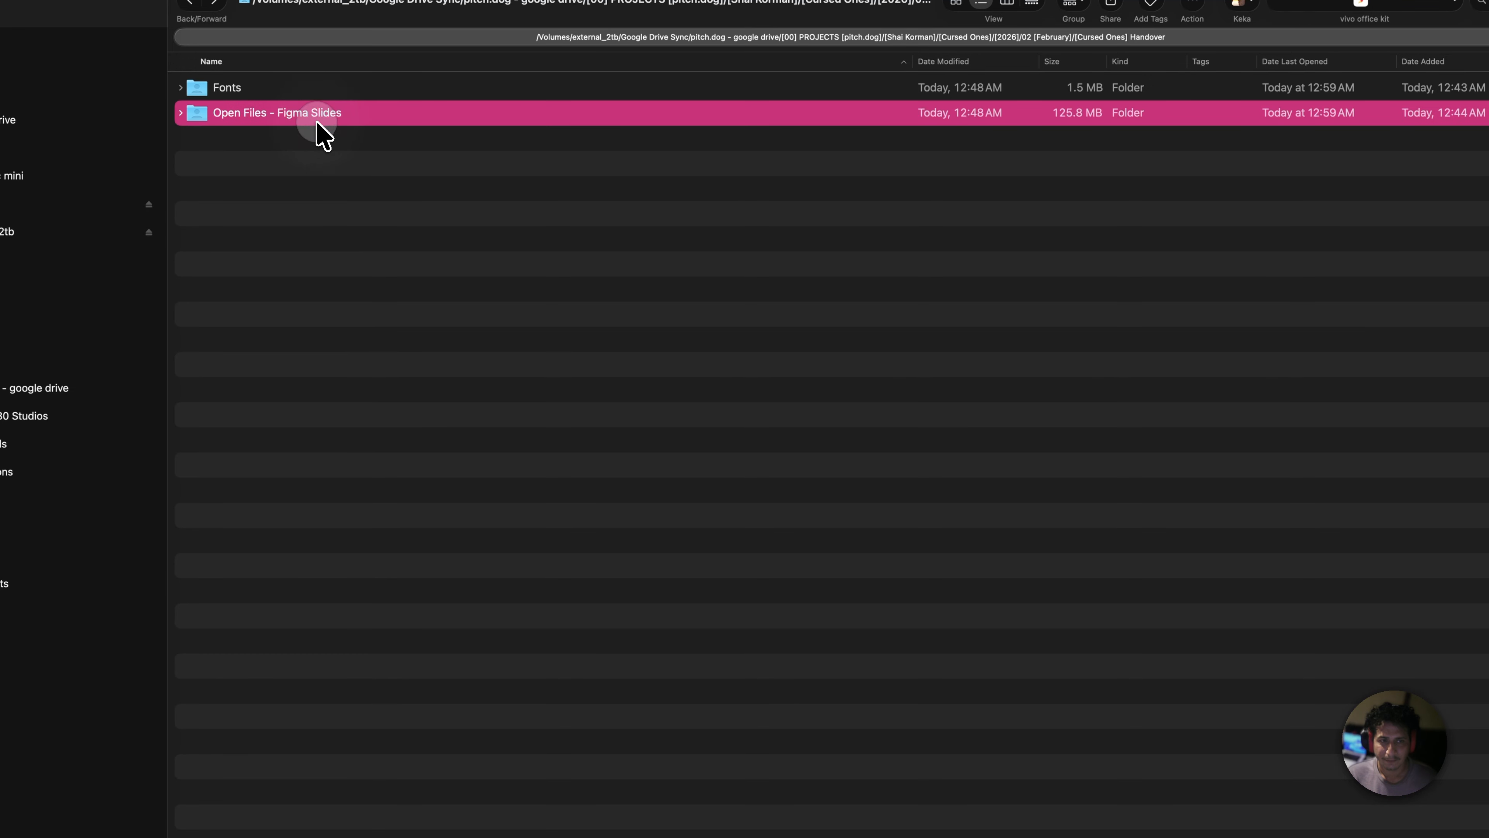
drag(342, 117, 890, 425)
key(super+Tab)
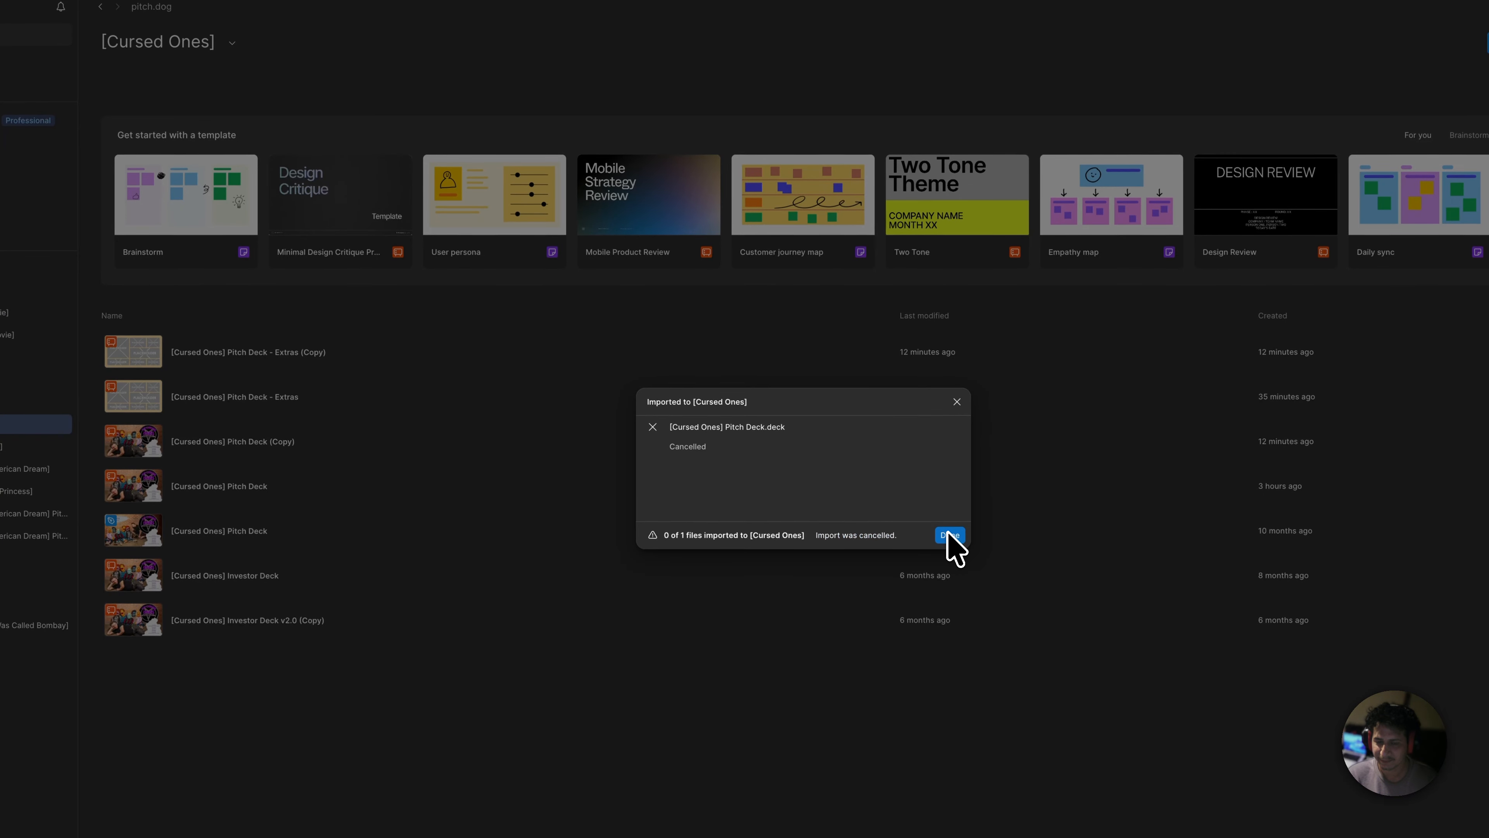
click(960, 403)
key(super+Tab)
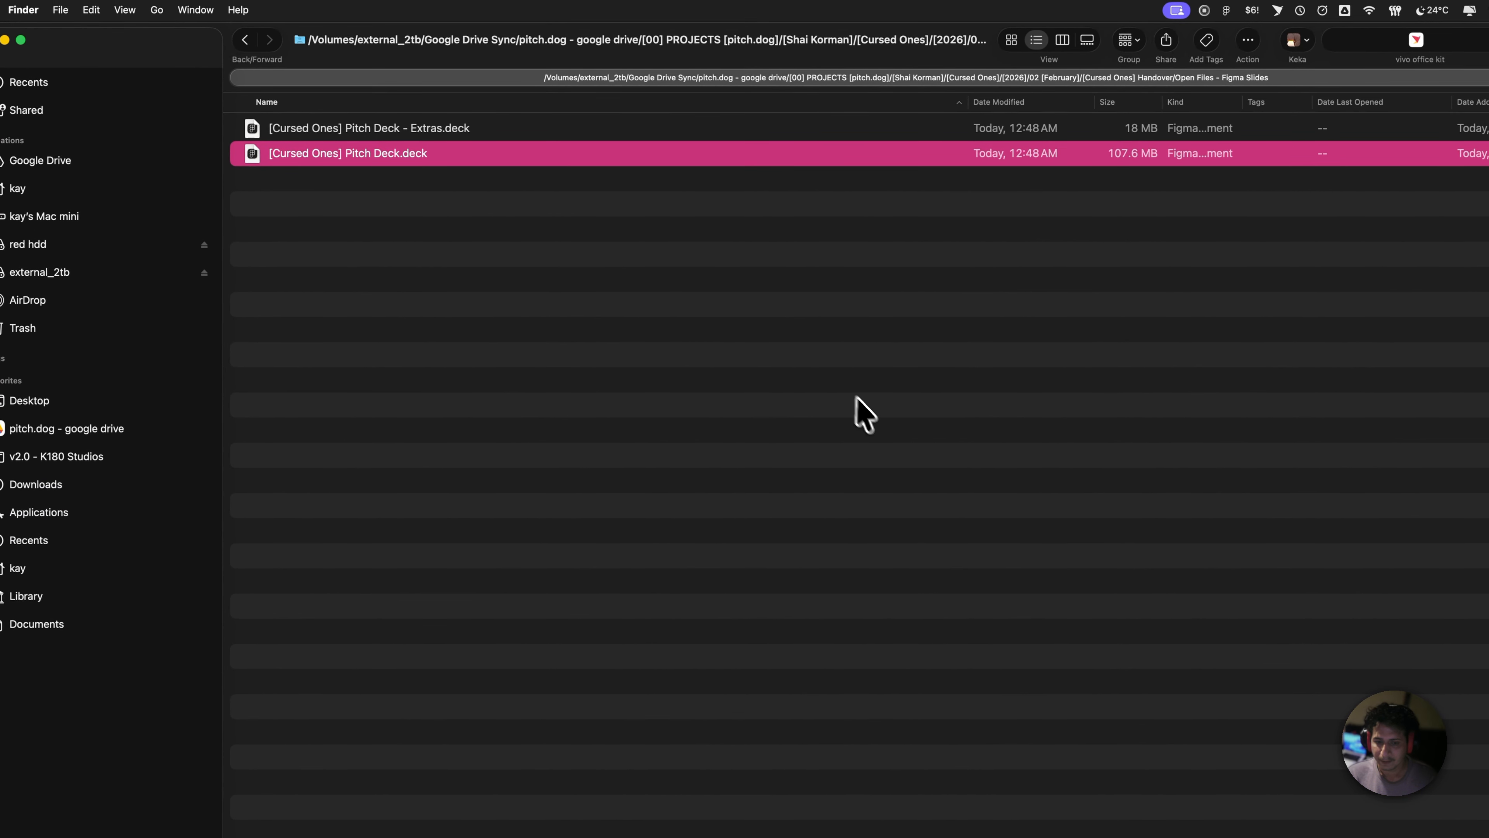
key(super+Tab)
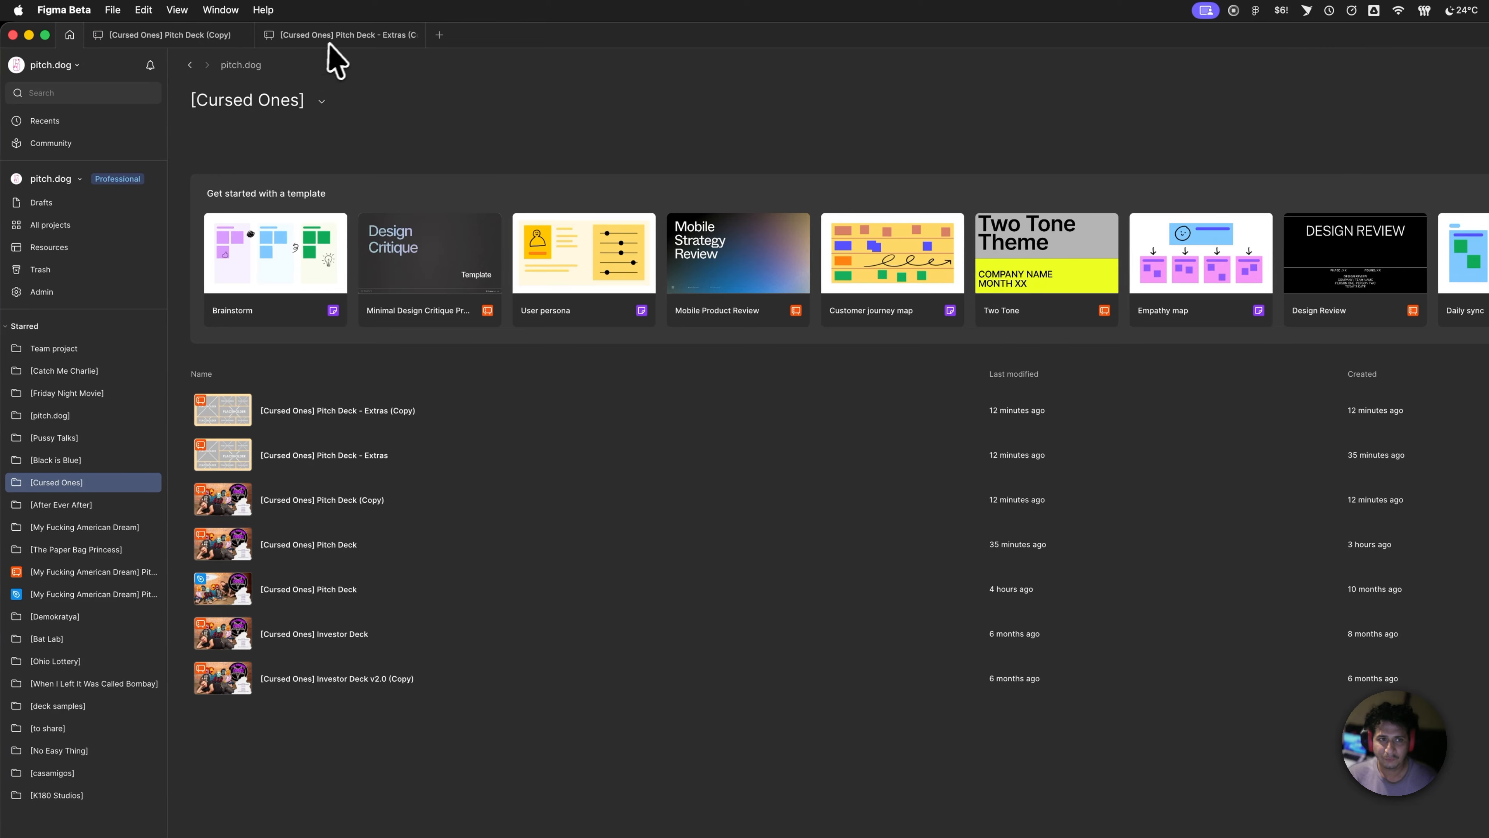
- View slide 2 of Pitch Deck - Extras, then bring up the Cursed Ones cover in Pitch Deck (Copy)
click(340, 36)
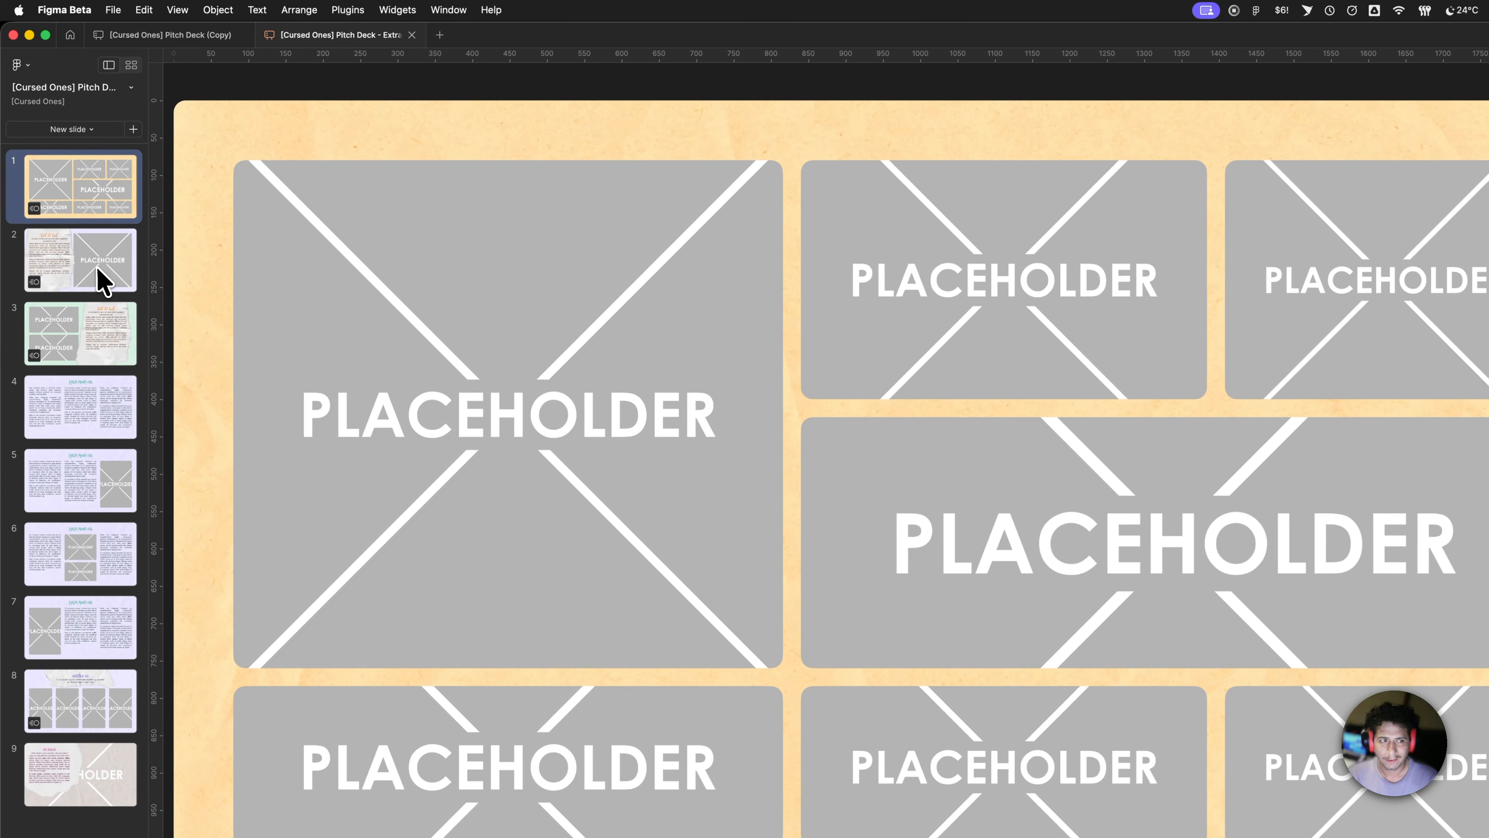
click(103, 280)
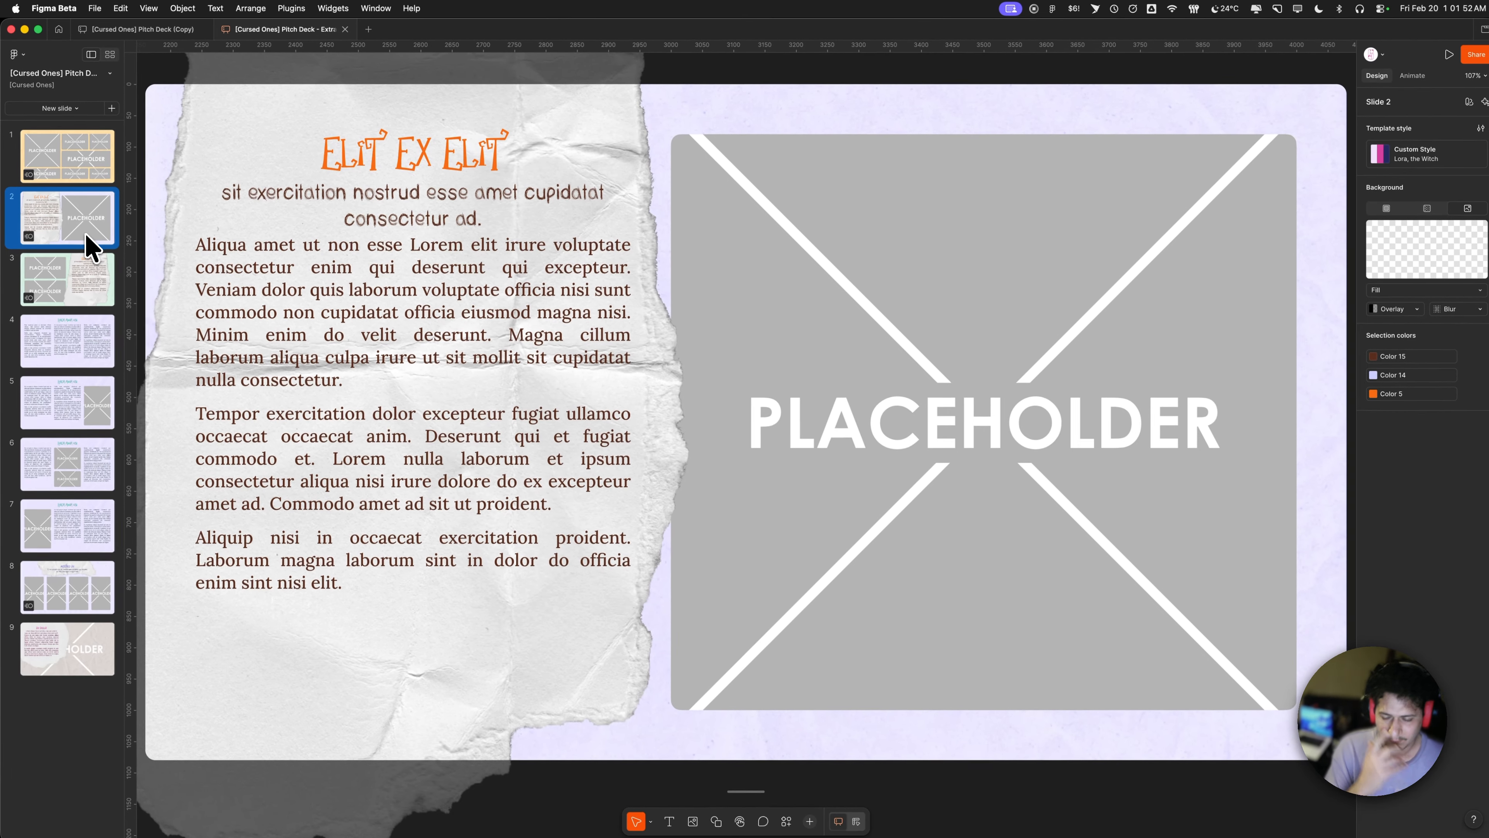
click(167, 30)
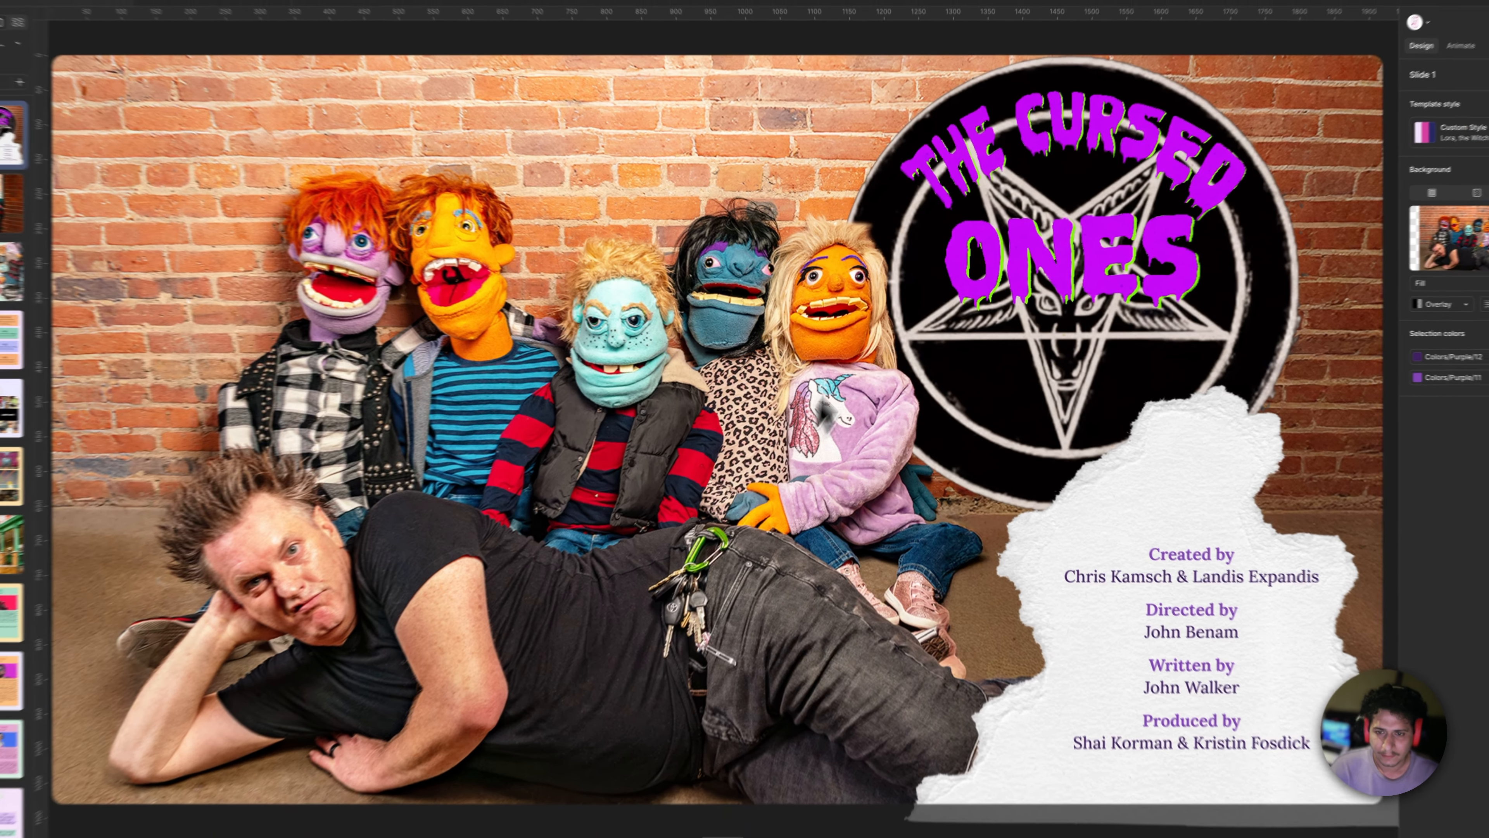
scroll(881, 334, down, 3)
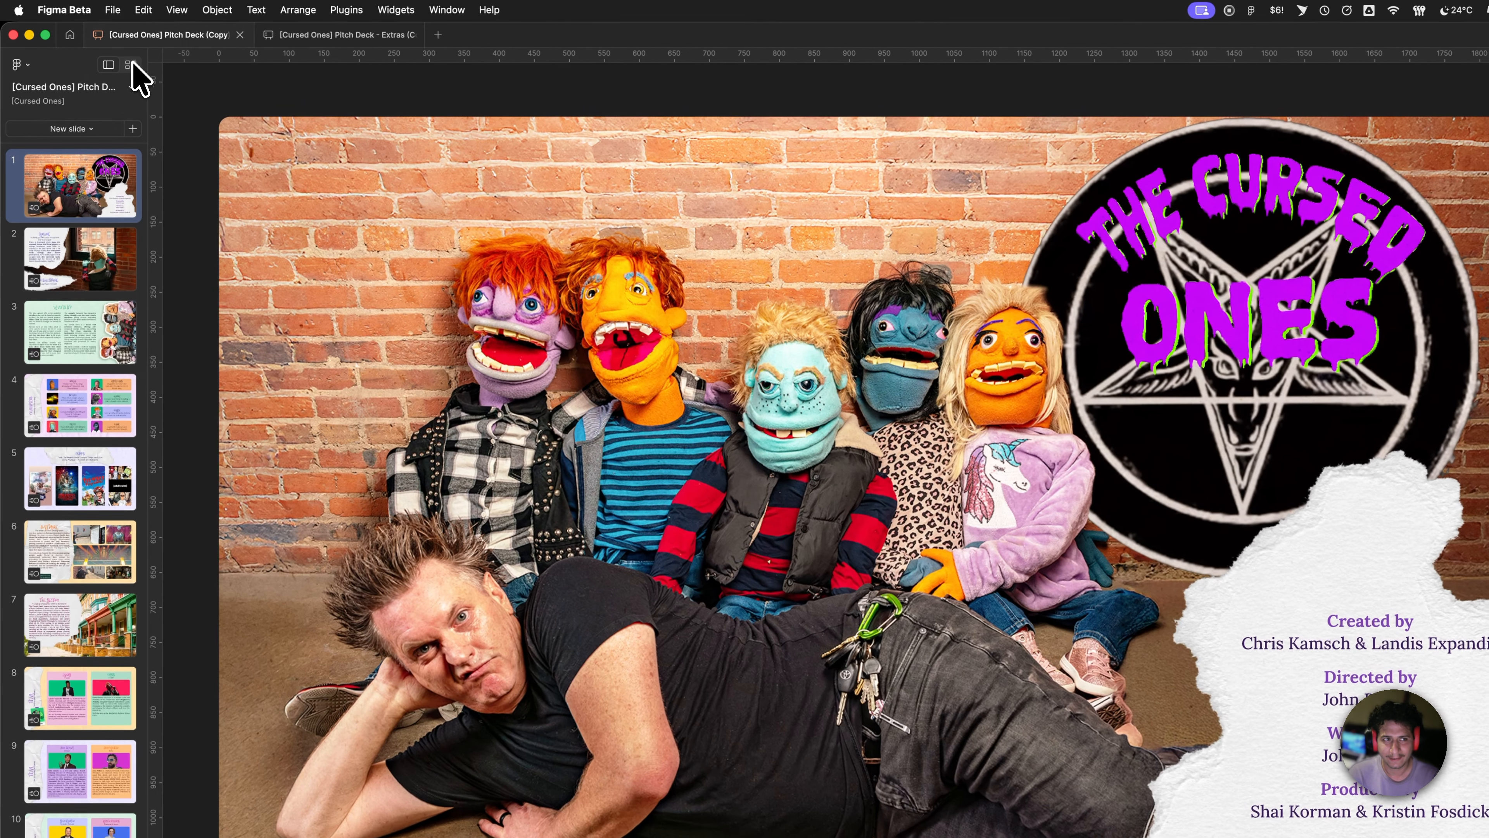
click(126, 63)
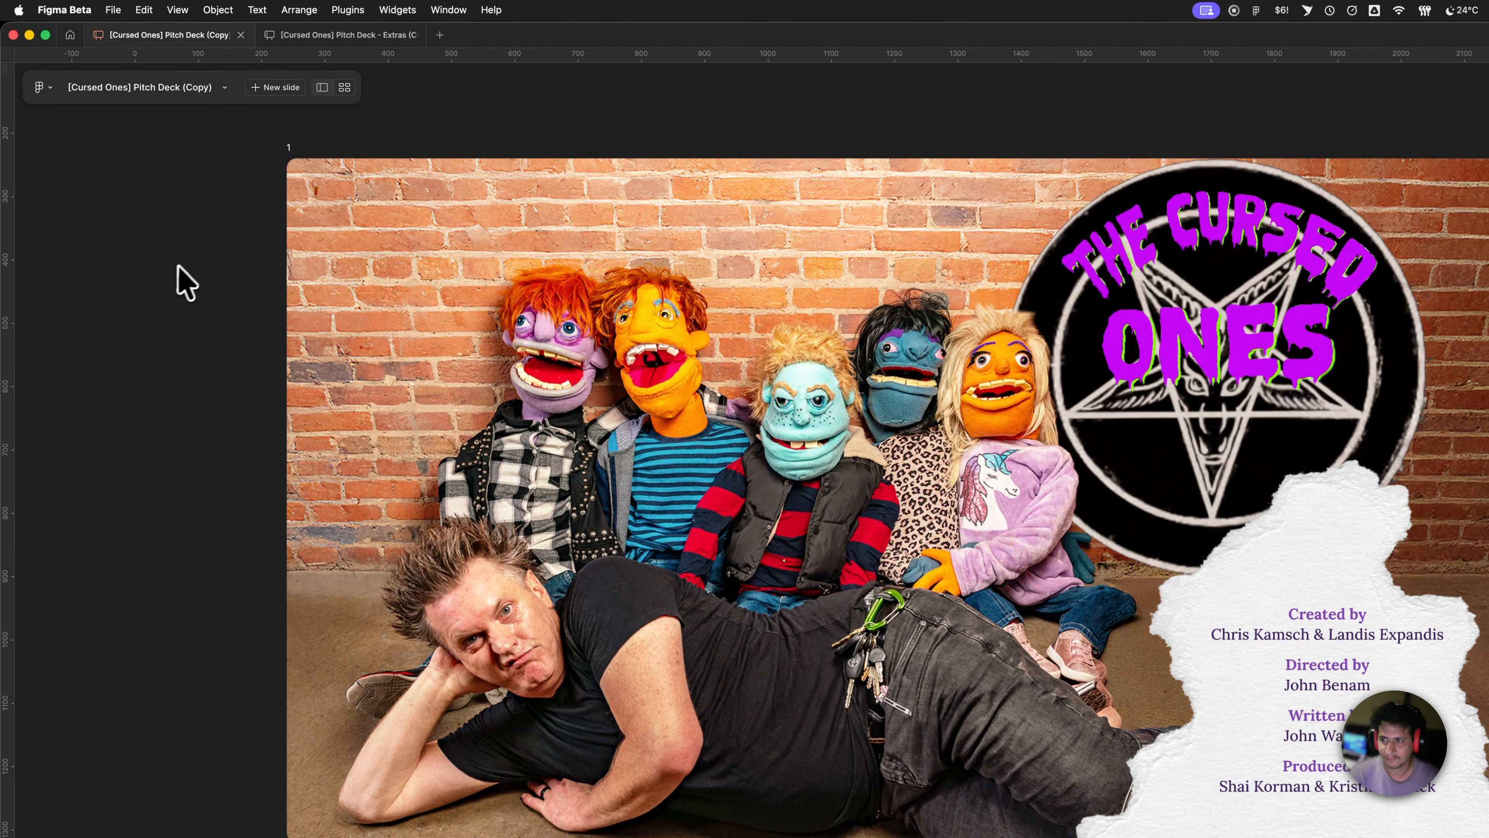
scroll(516, 329, right, 15)
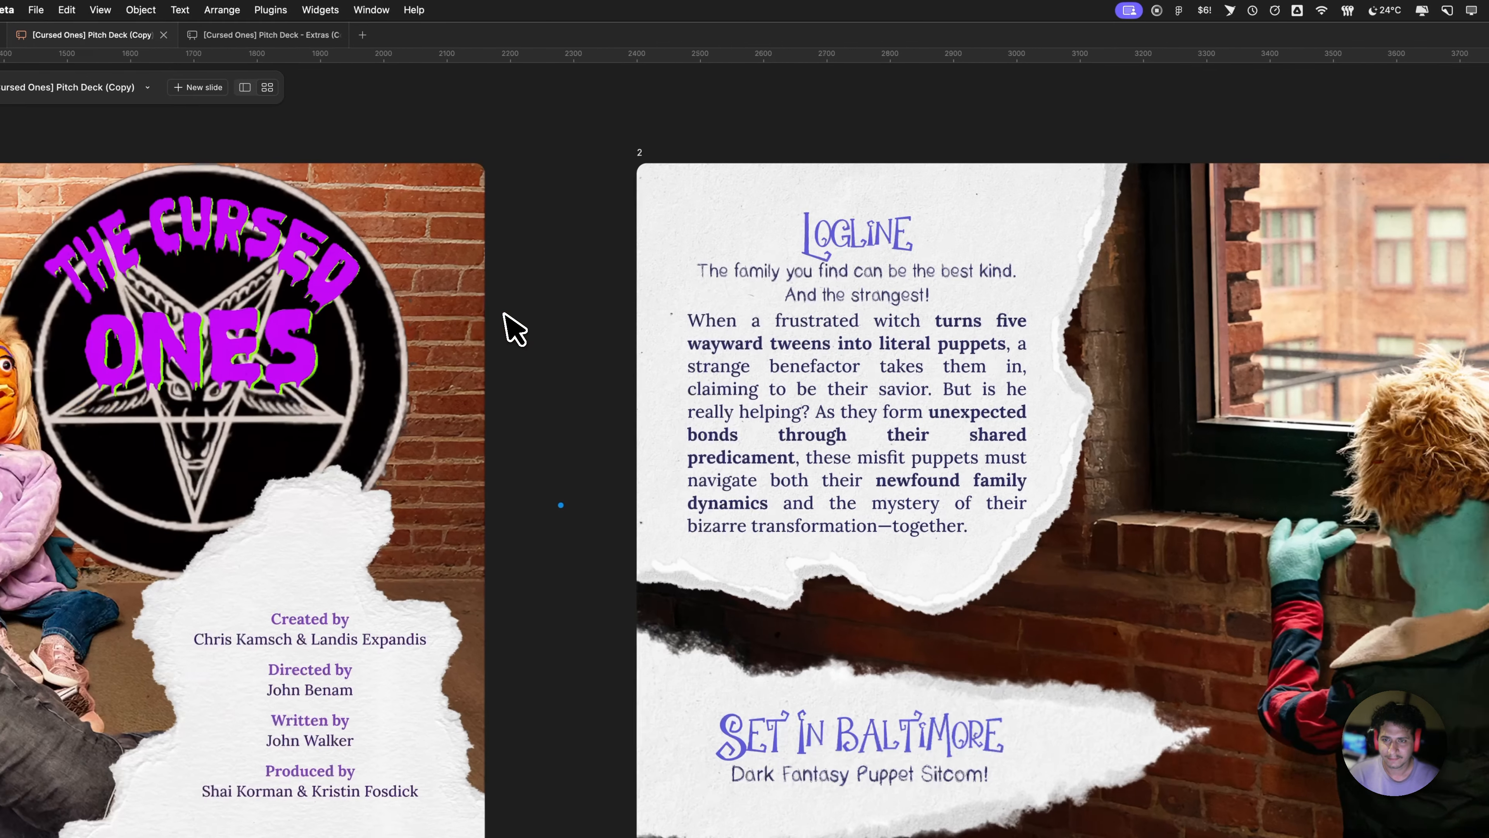
click(245, 87)
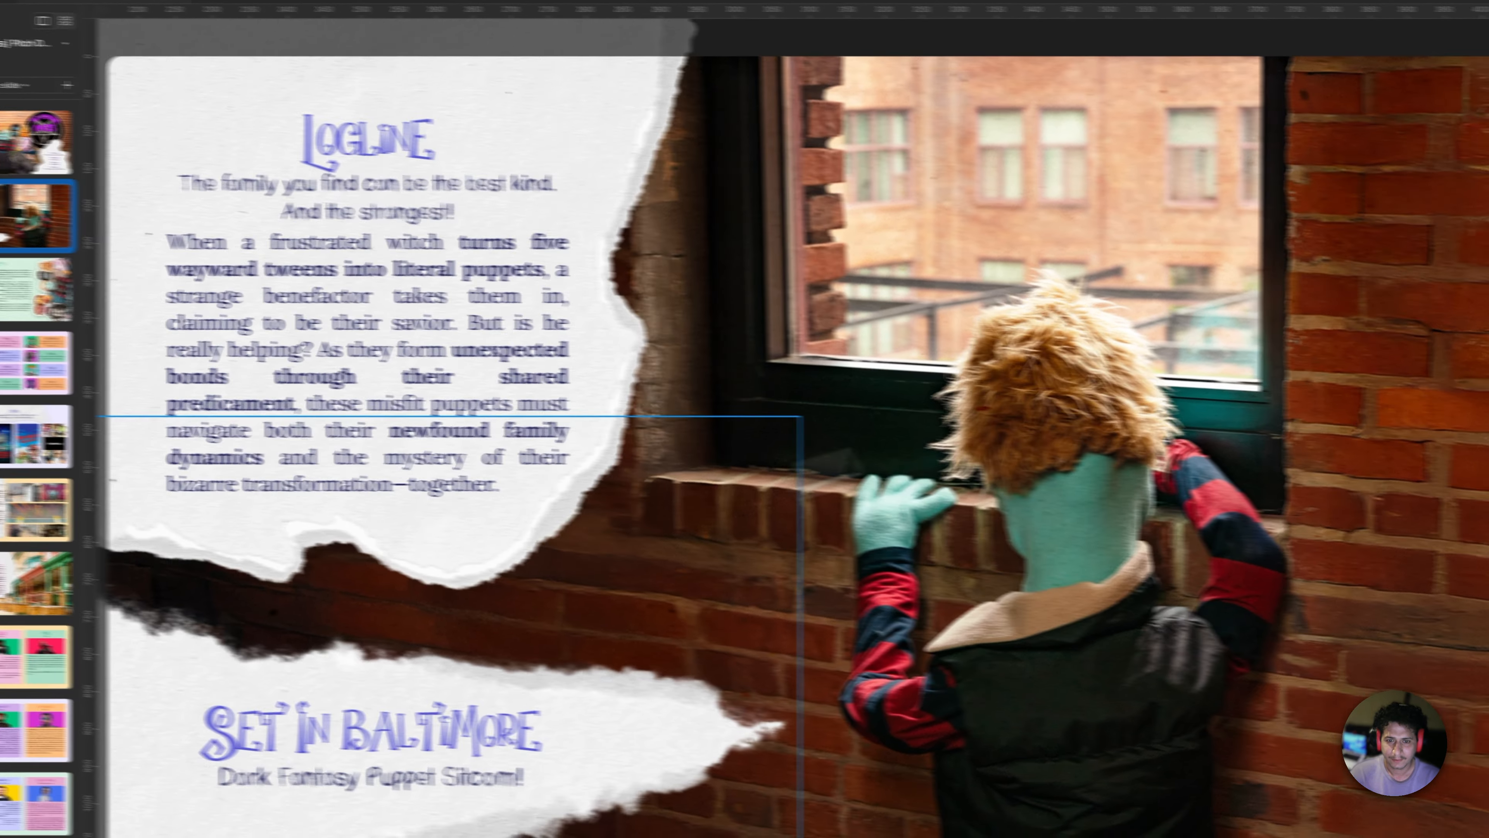
key(Up)
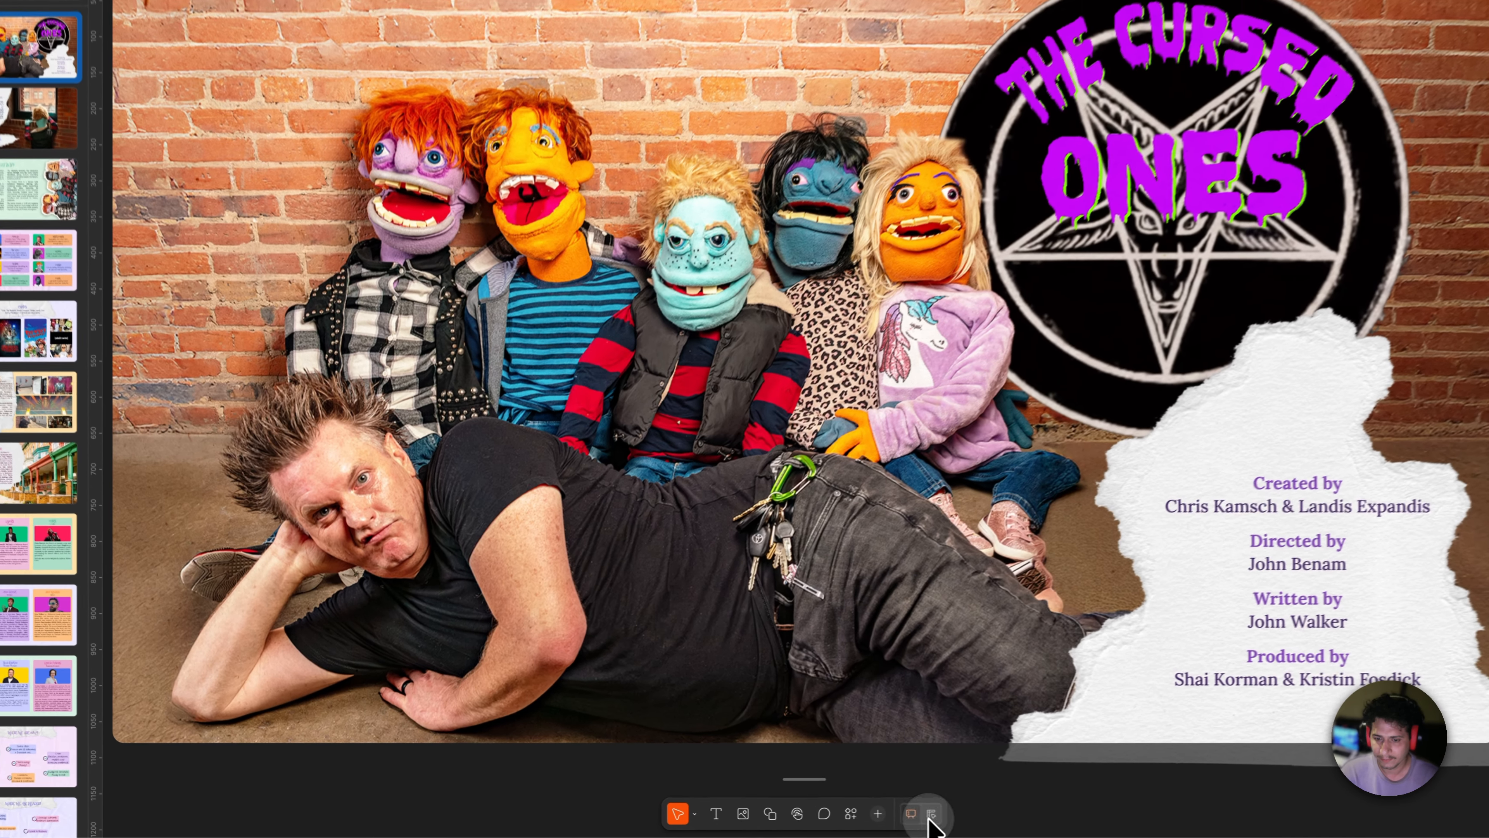
- Check the layers in design mode, return to slides mode, and reach the cover's Background media picker
click(851, 817)
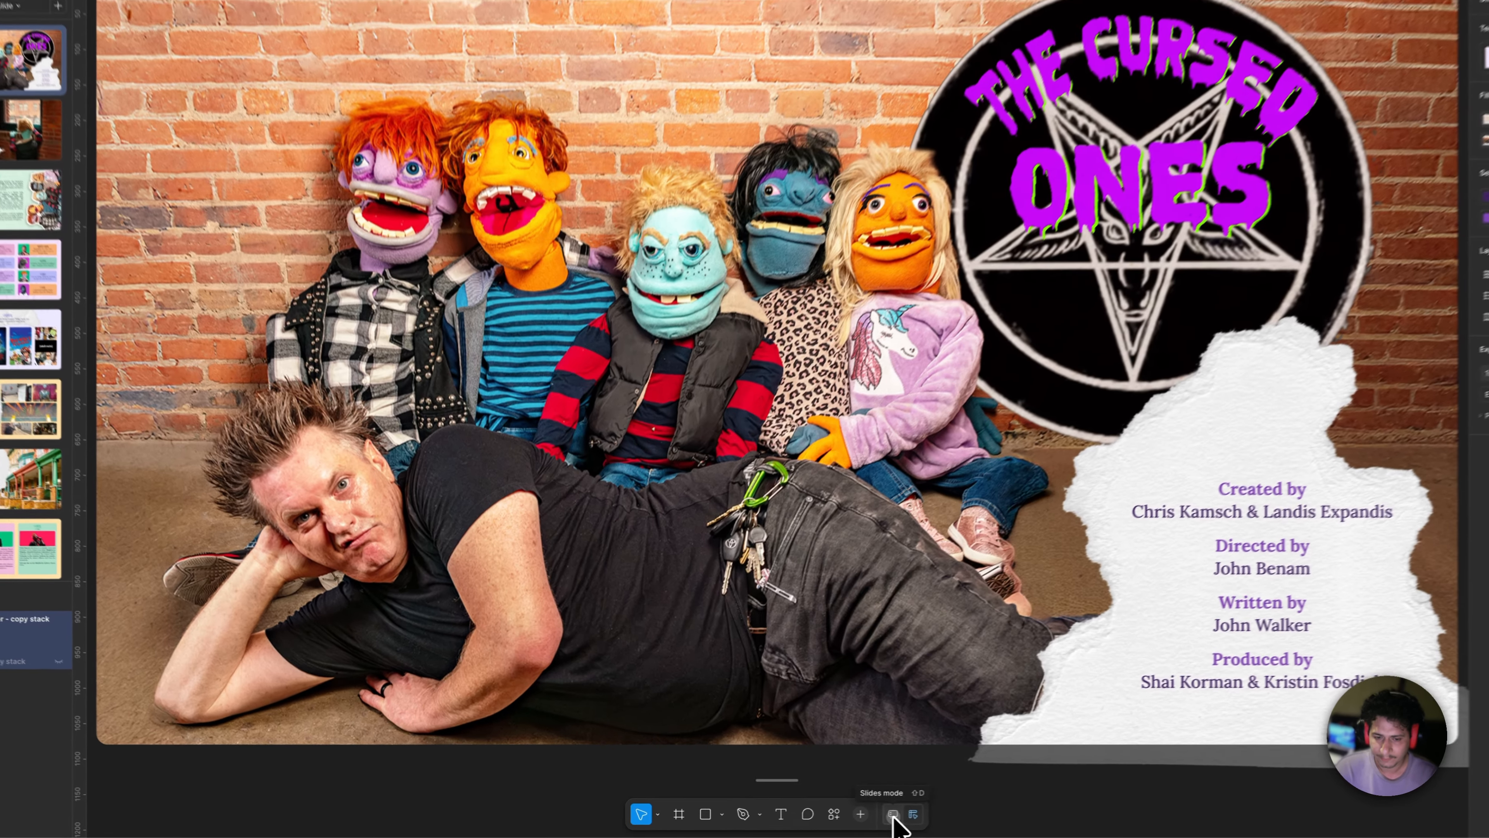
click(843, 817)
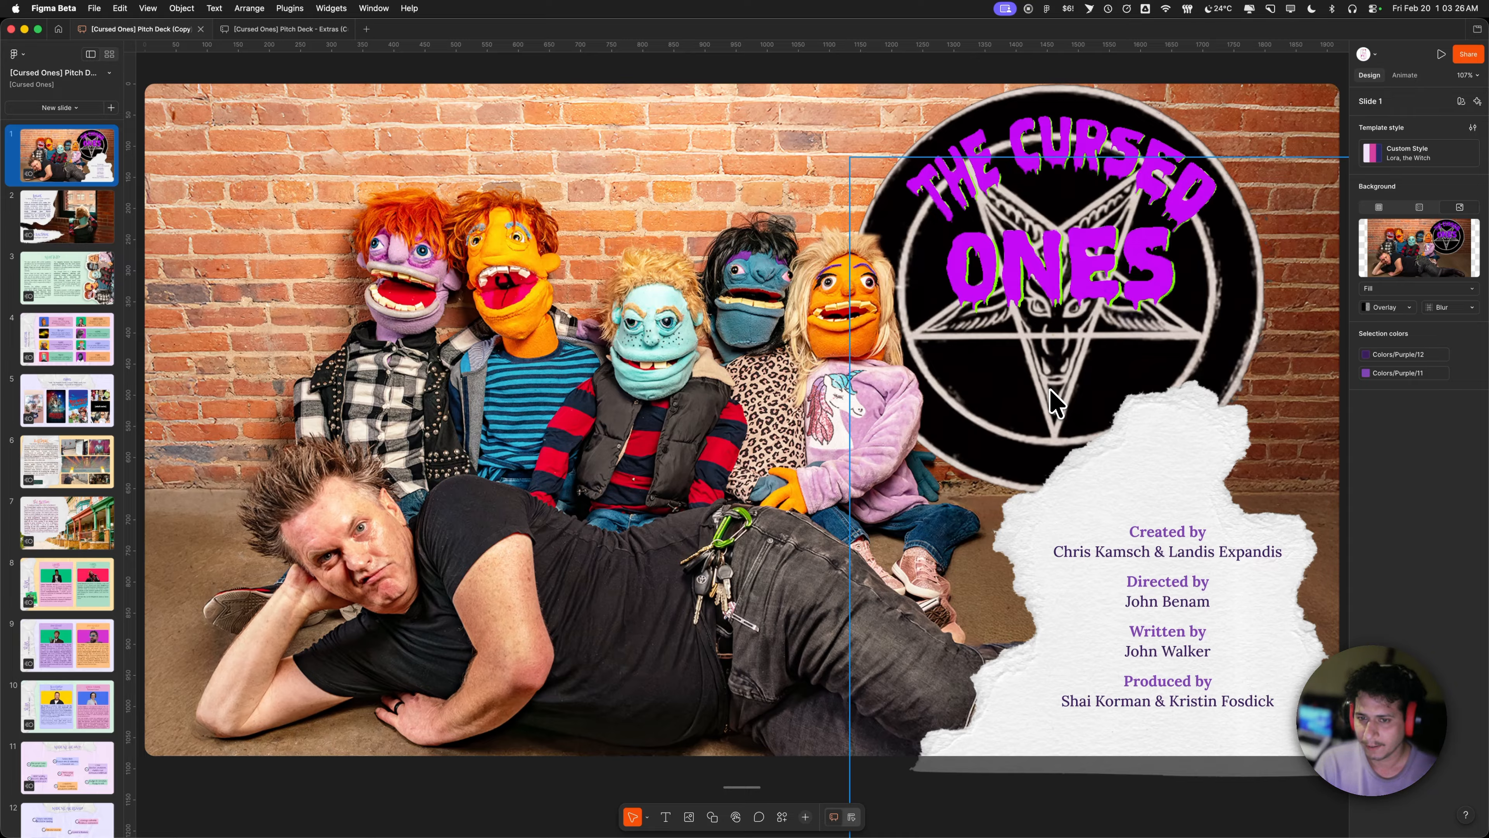
mouse_move(1428, 265)
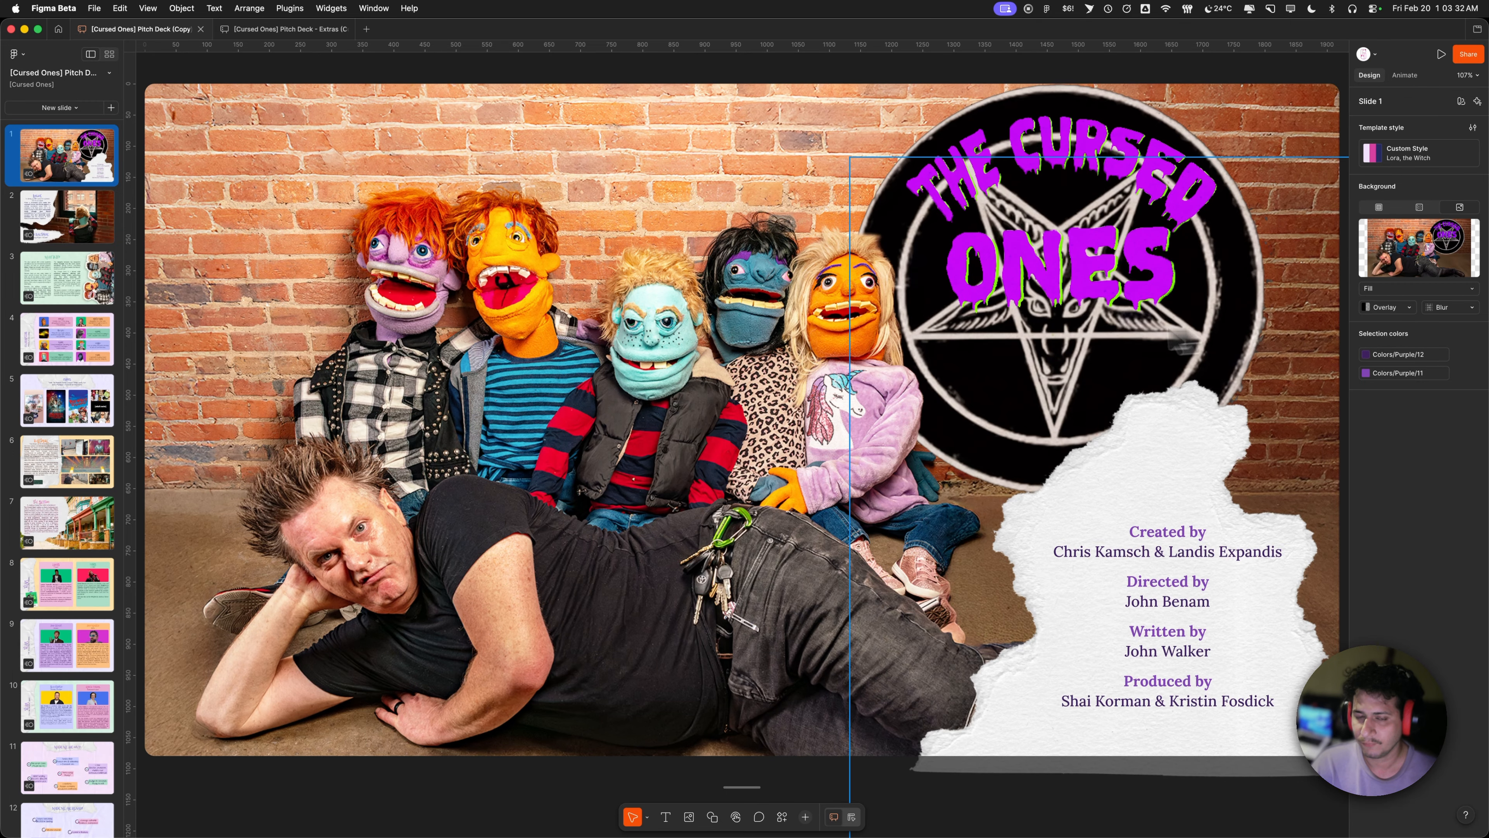
mouse_move(1390, 246)
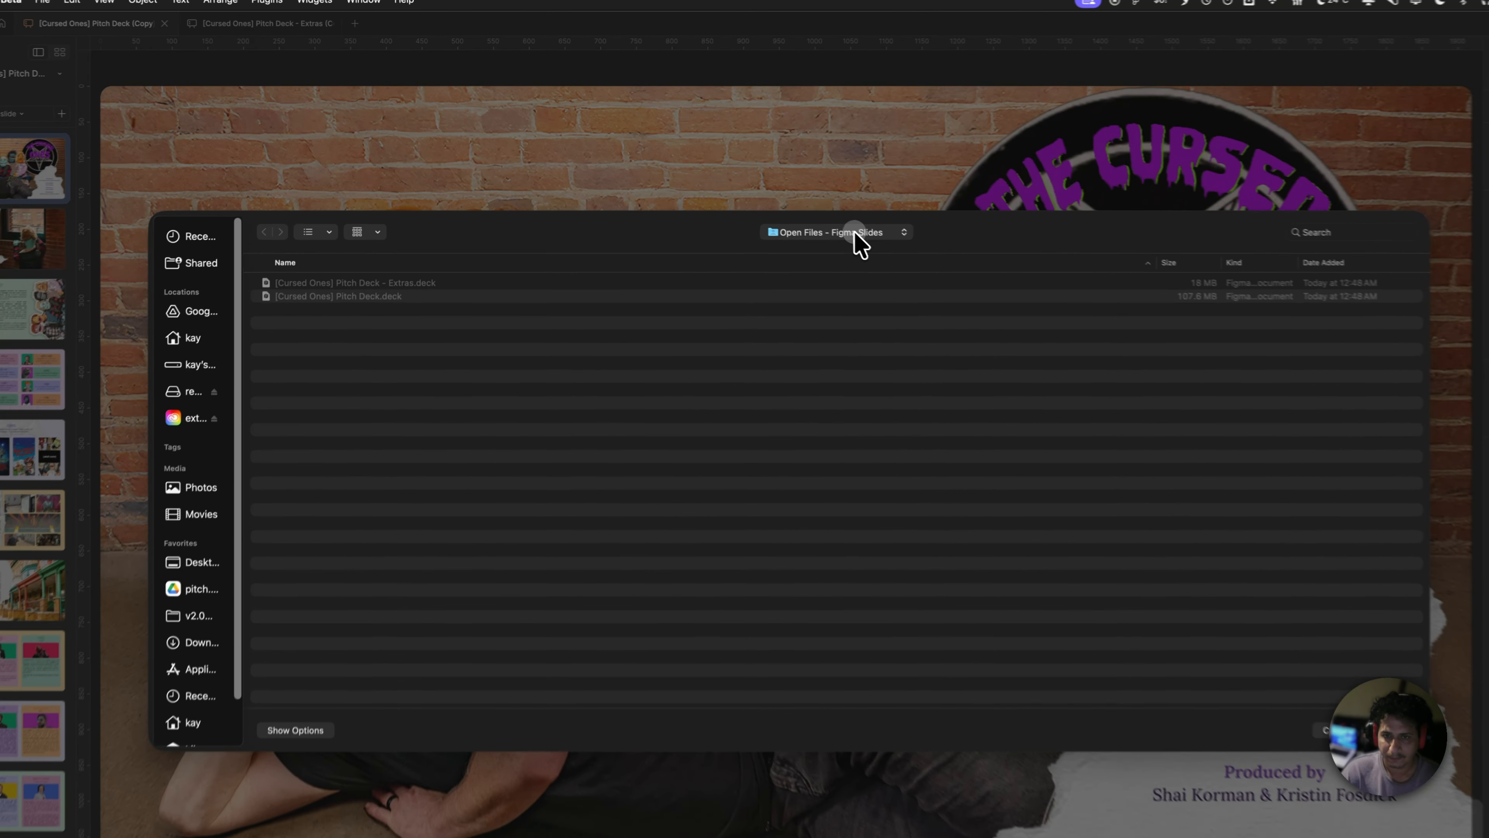
- Apply placeholder.png from 02 [February] > Images as the cover background
click(801, 212)
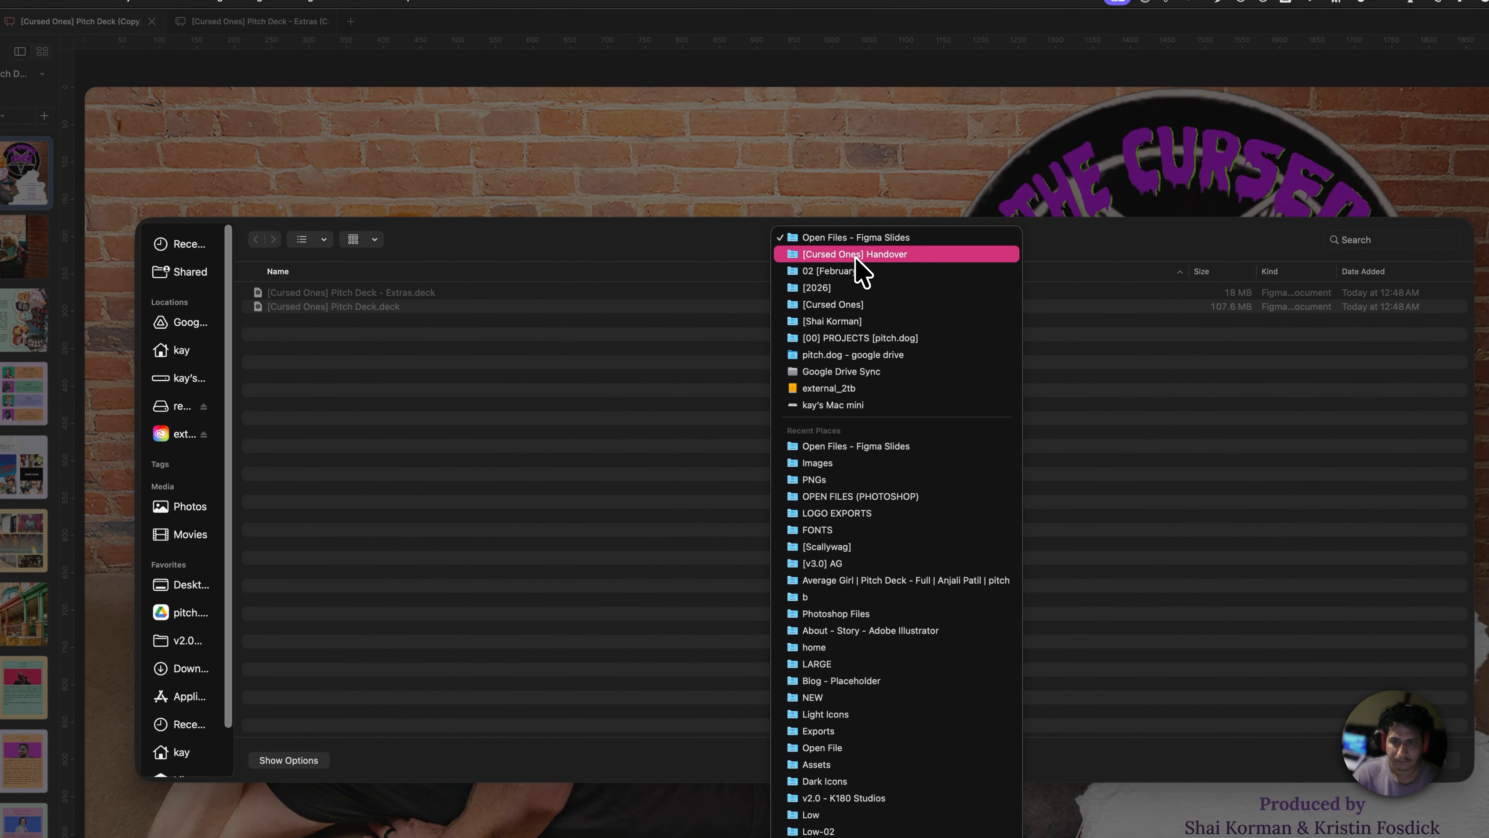
click(875, 253)
click(896, 256)
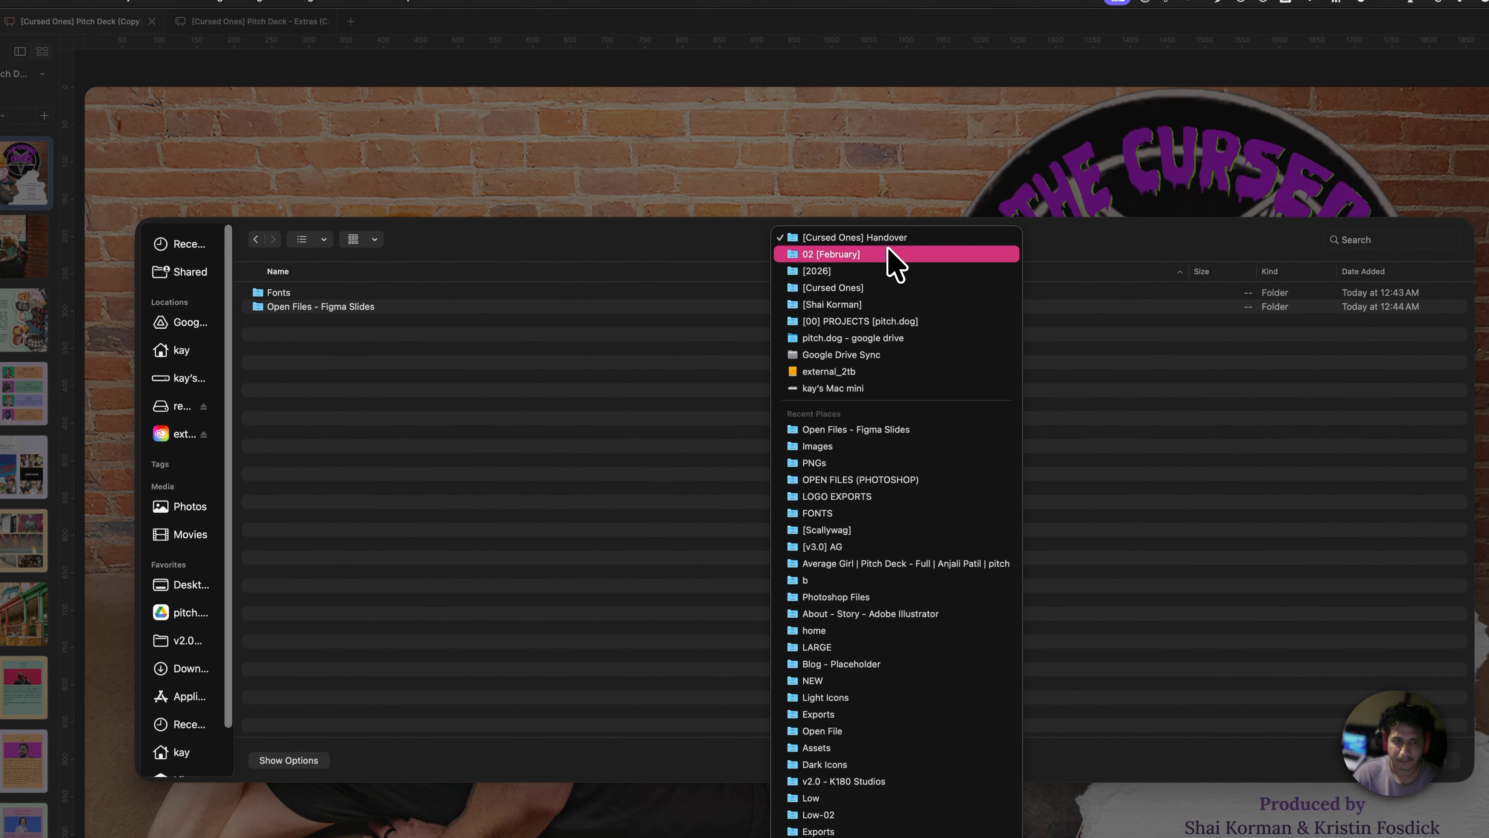
click(867, 254)
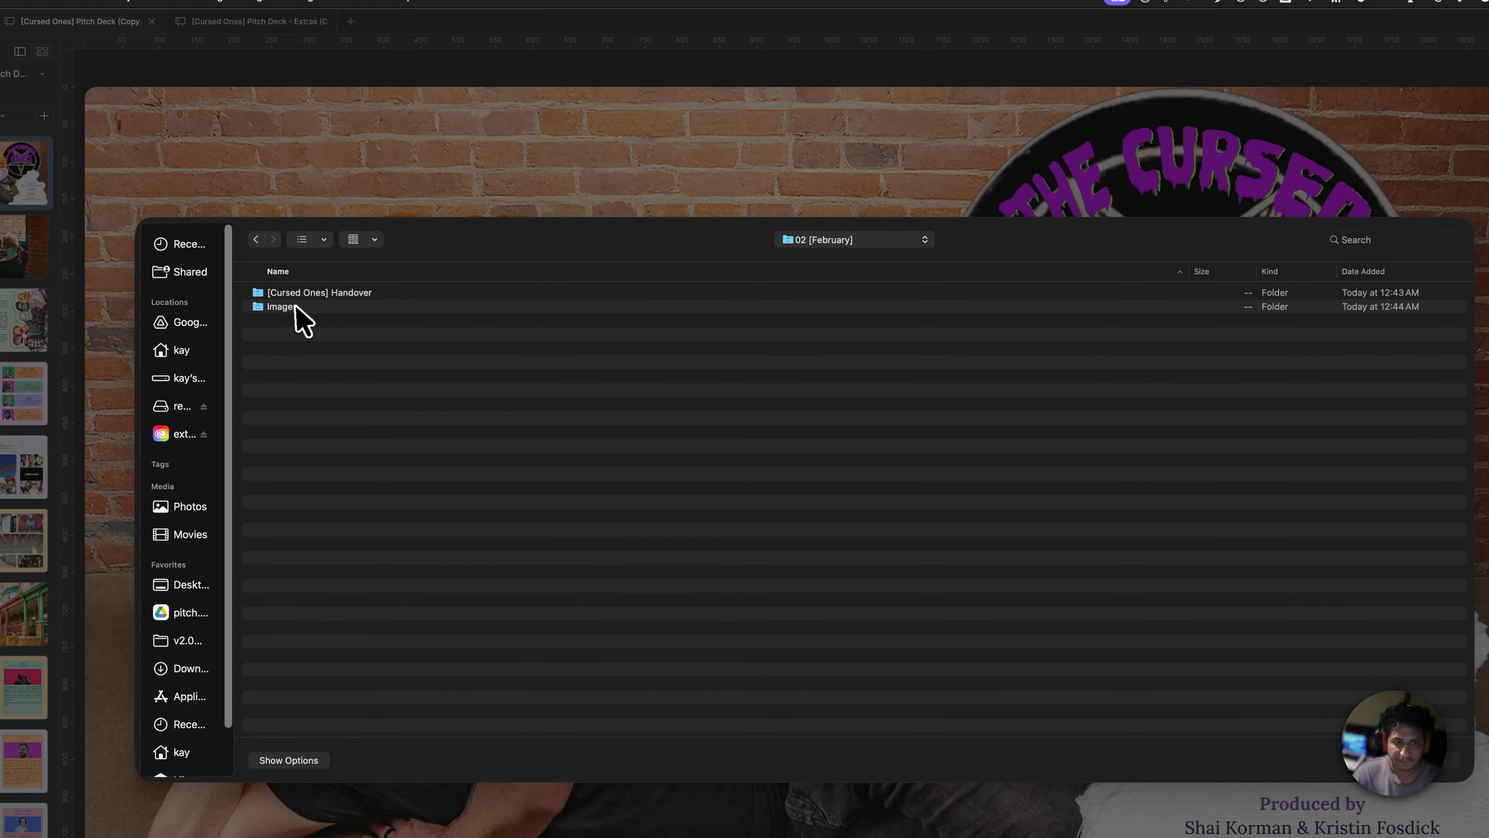
double_click(295, 306)
double_click(299, 295)
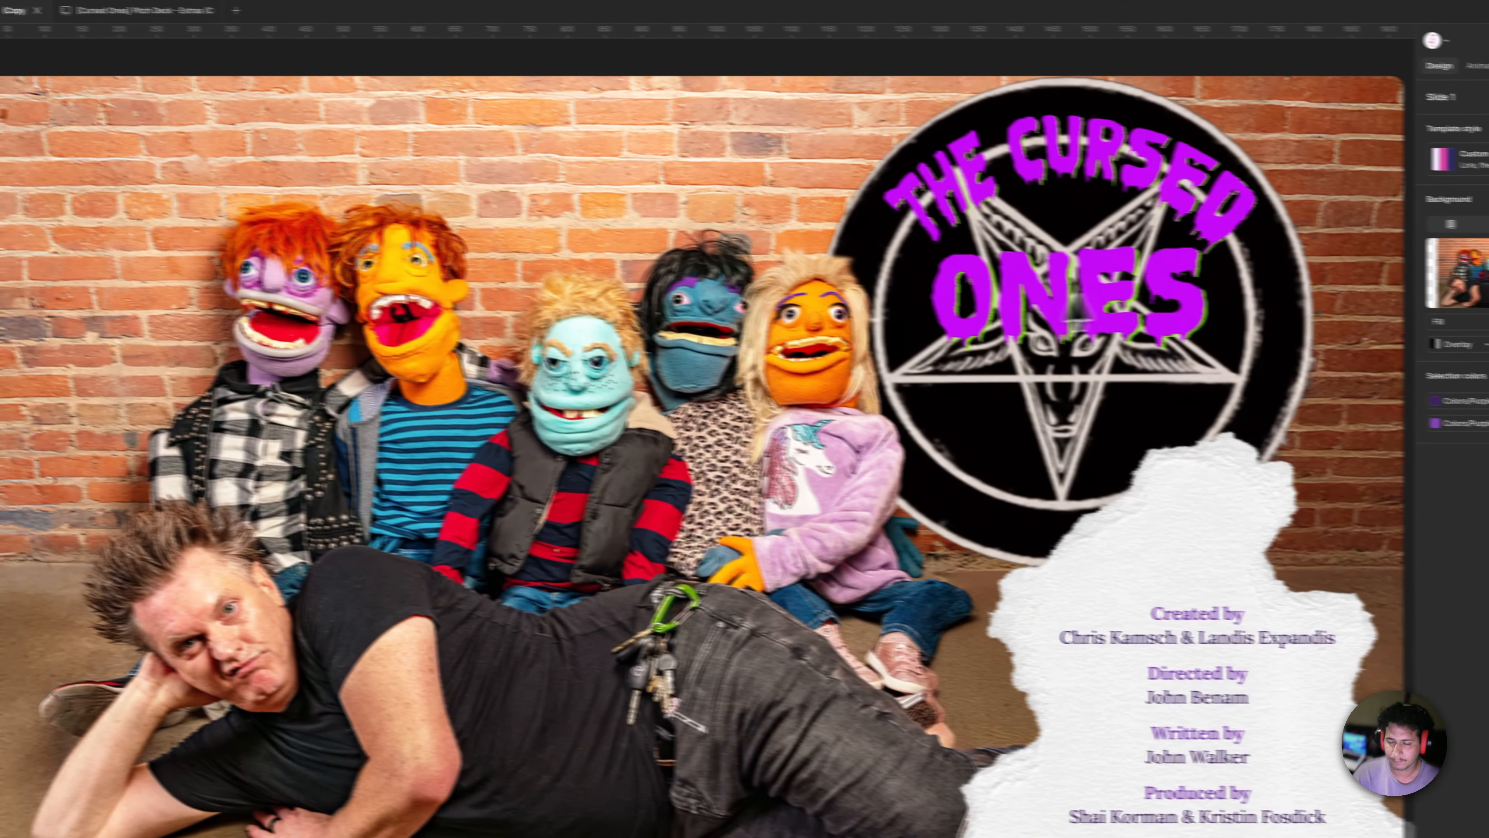
- Undo the placeholder background, restoring the puppet photo, and switch to Finder
key(super+z)
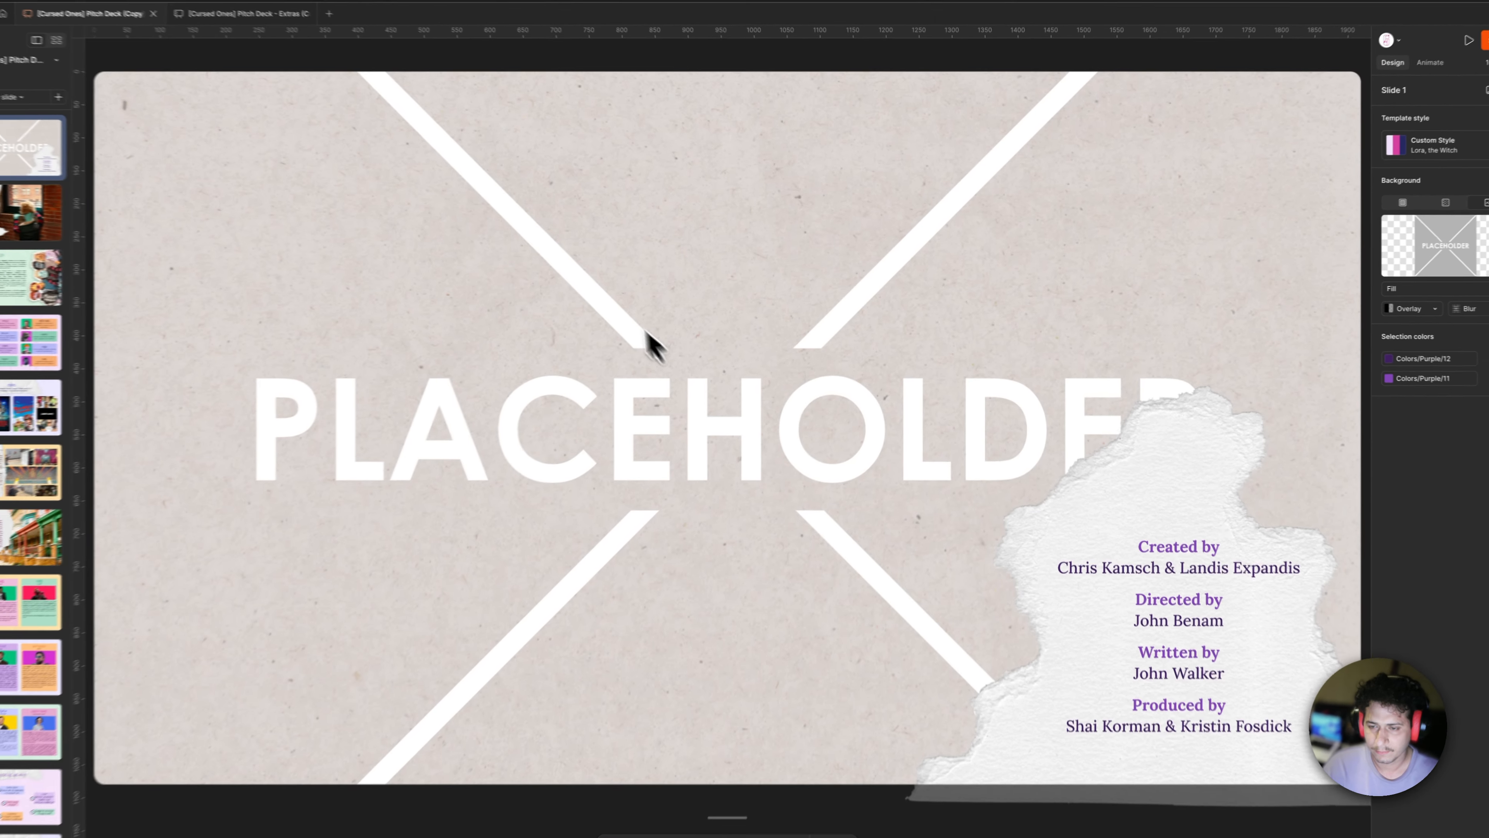
key(super+z)
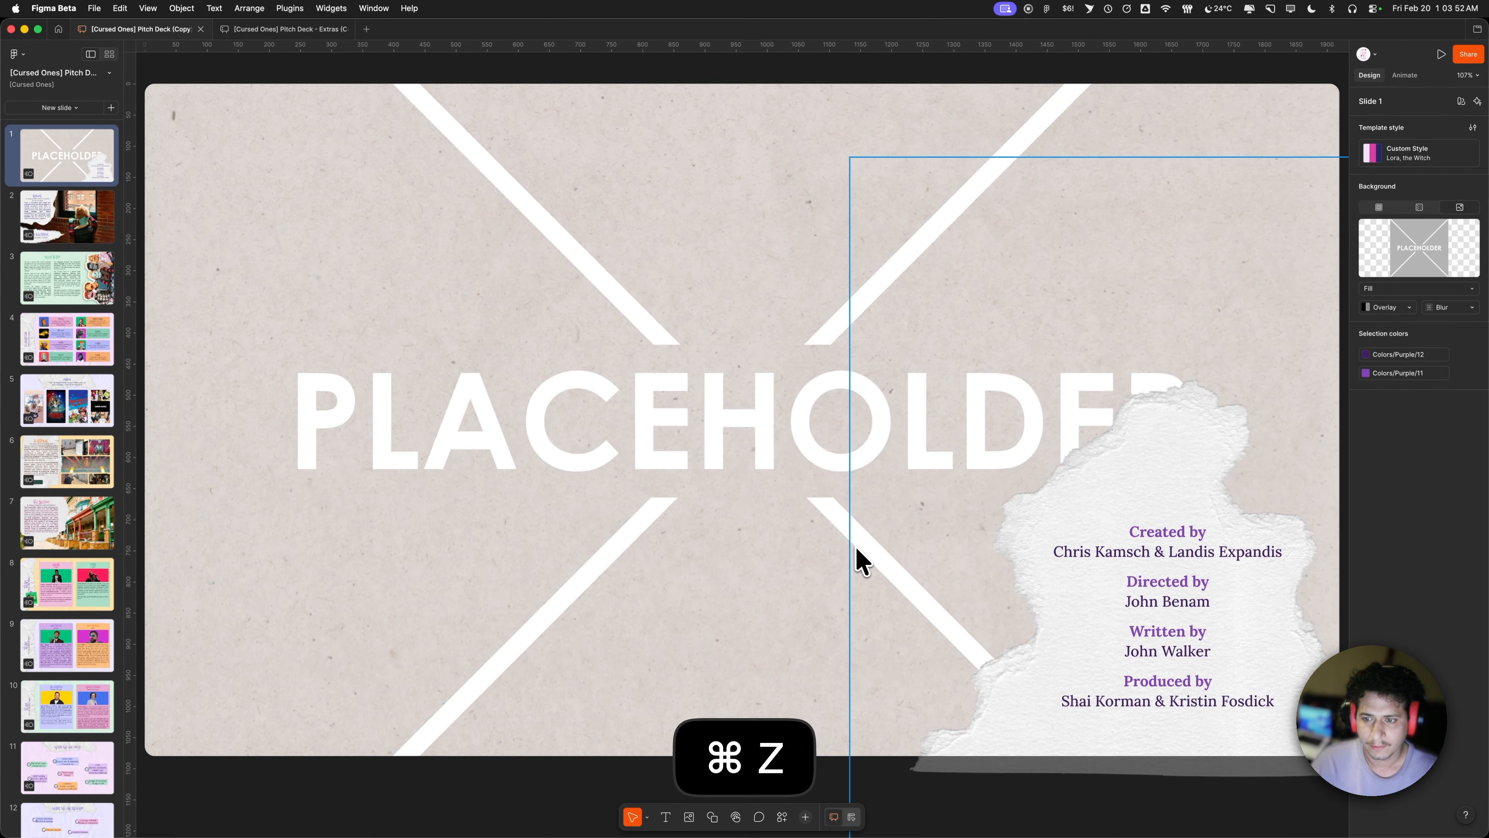
key(super+Tab)
- Drop placeholder.png onto the Background thumbnail, undo the swap, and paste another copy of the credits
double_click(257, 152)
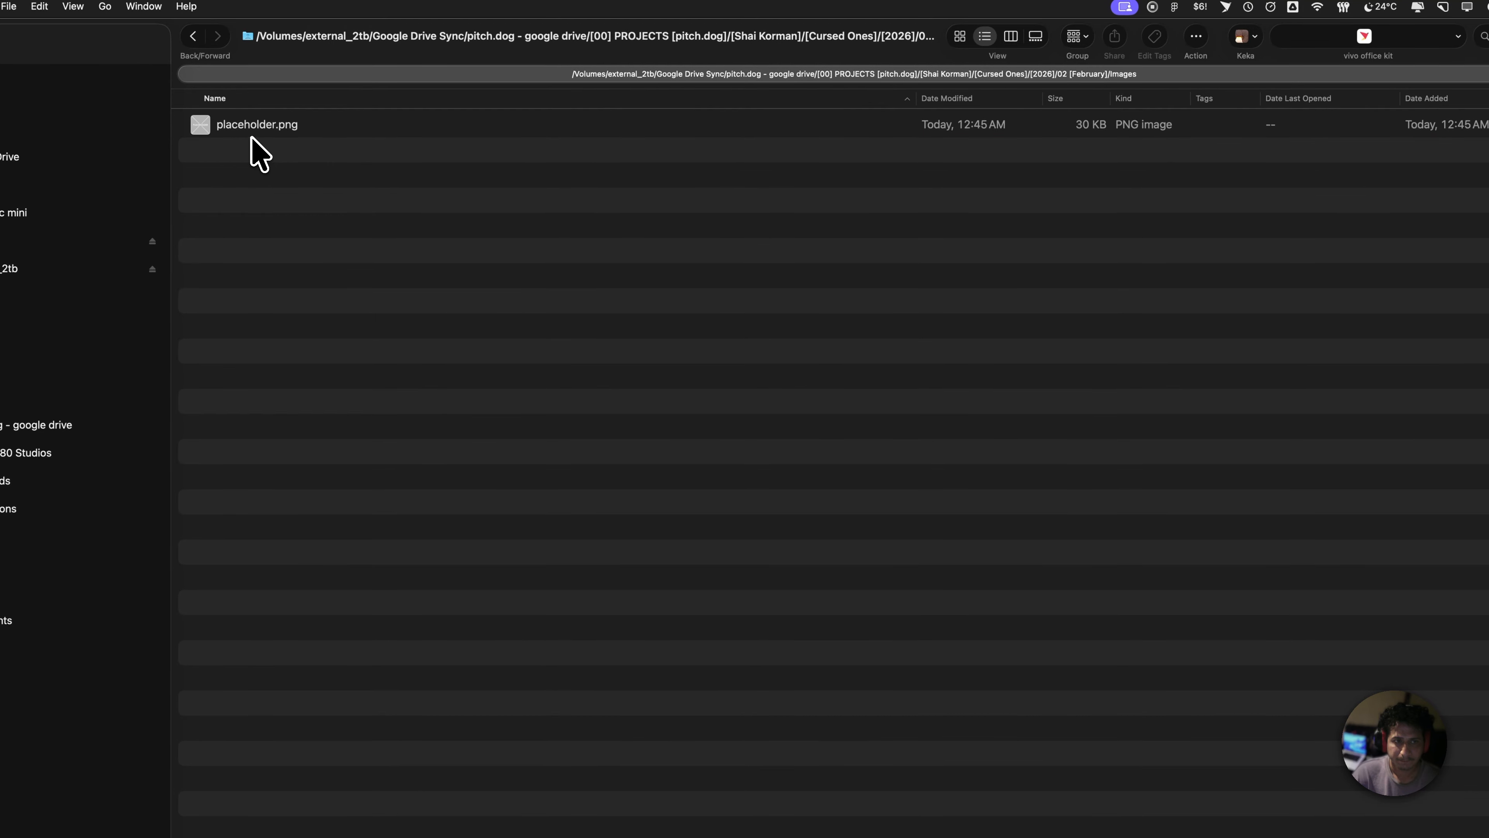
drag(253, 126, 1379, 272)
key(super+Tab)
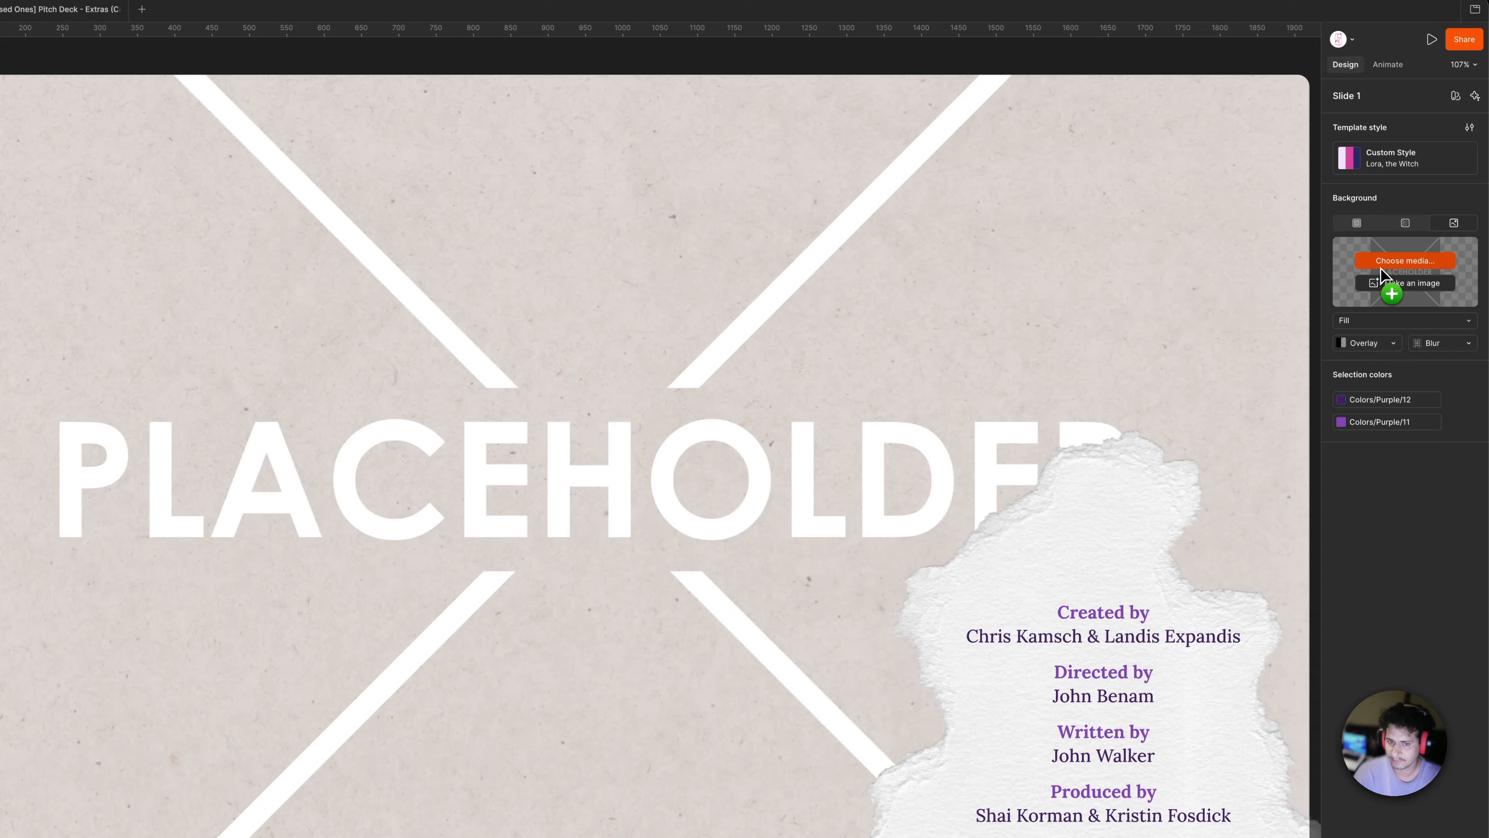
key(super+z)
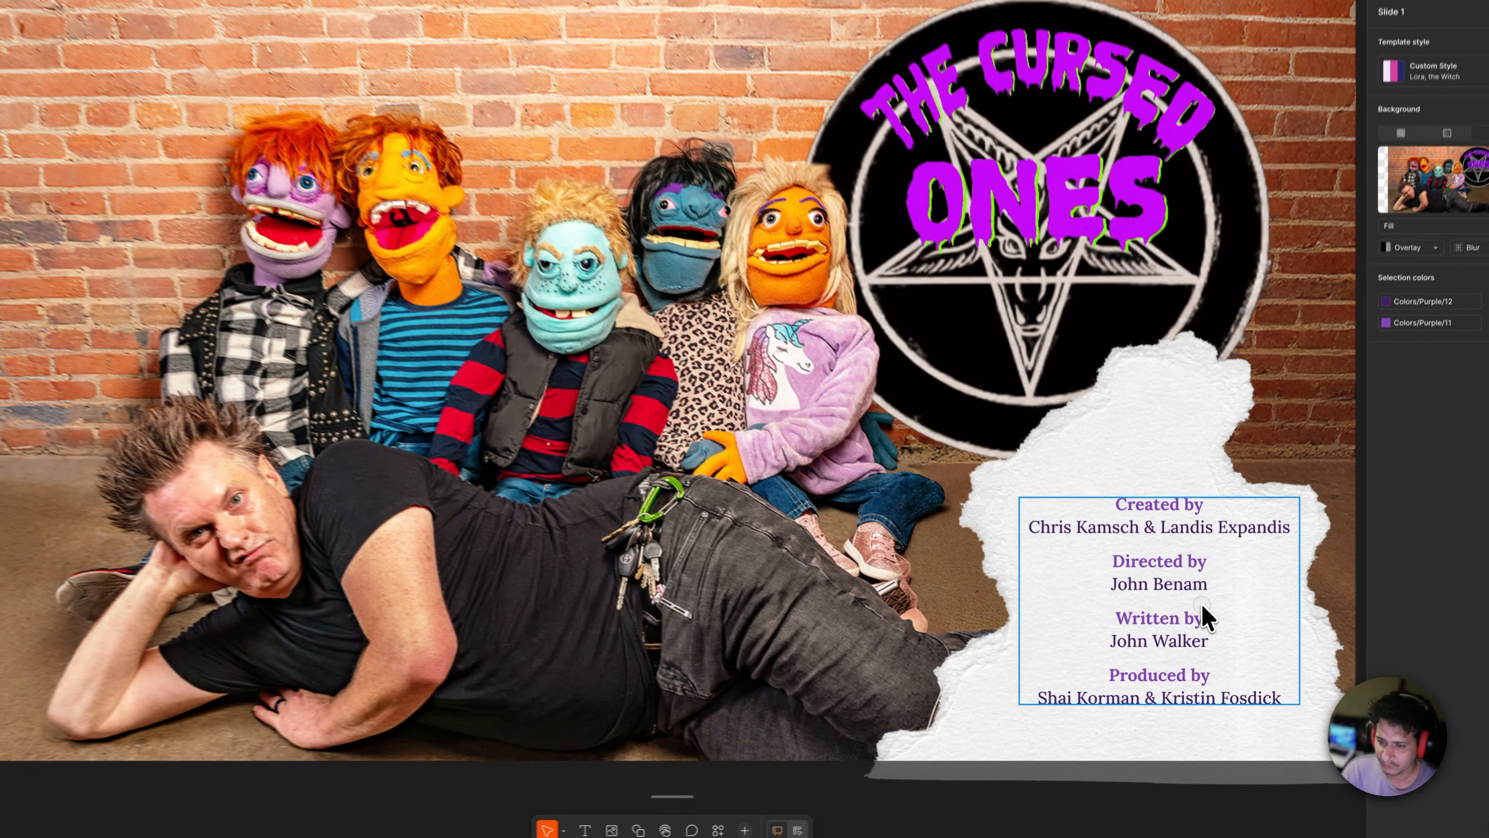
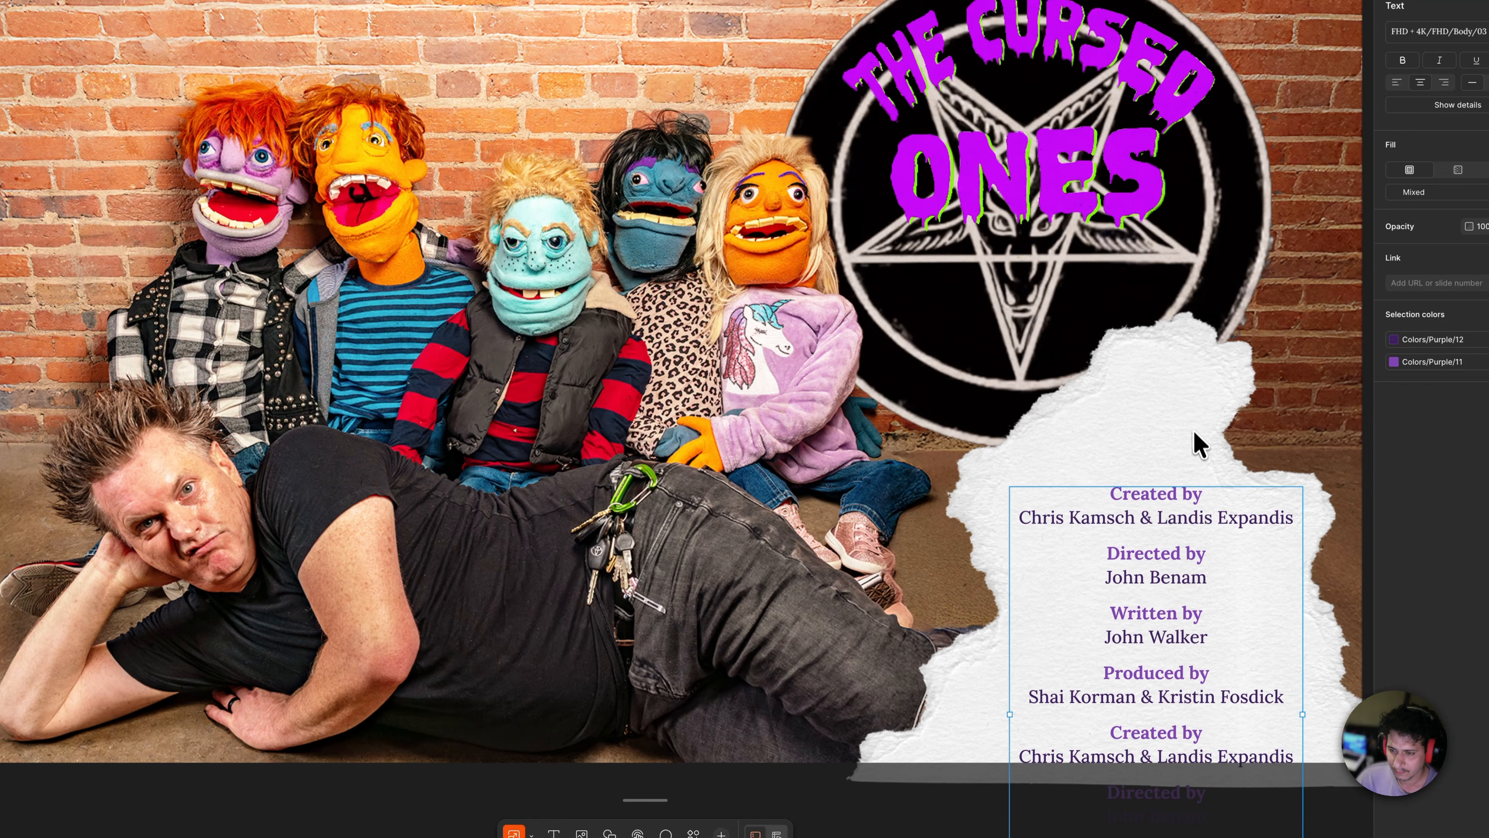
- Move the doubled credits block up onto the torn paper
drag(1212, 549, 1207, 509)
drag(1193, 370, 1211, 364)
key(super+z)
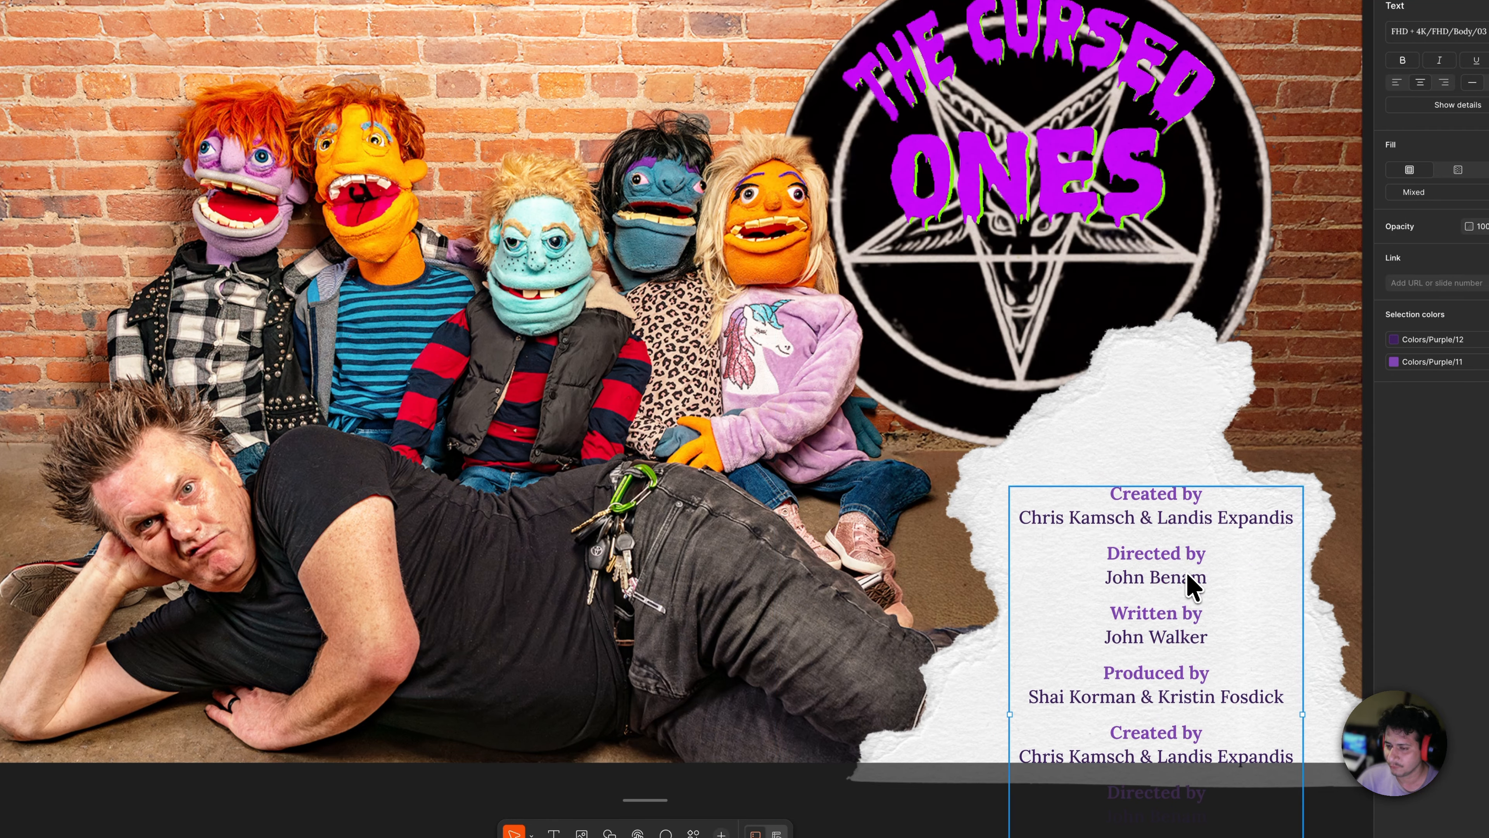
drag(1187, 582, 1152, 492)
- Select the torn-paper image and the credits frame to check their layering
click(1152, 480)
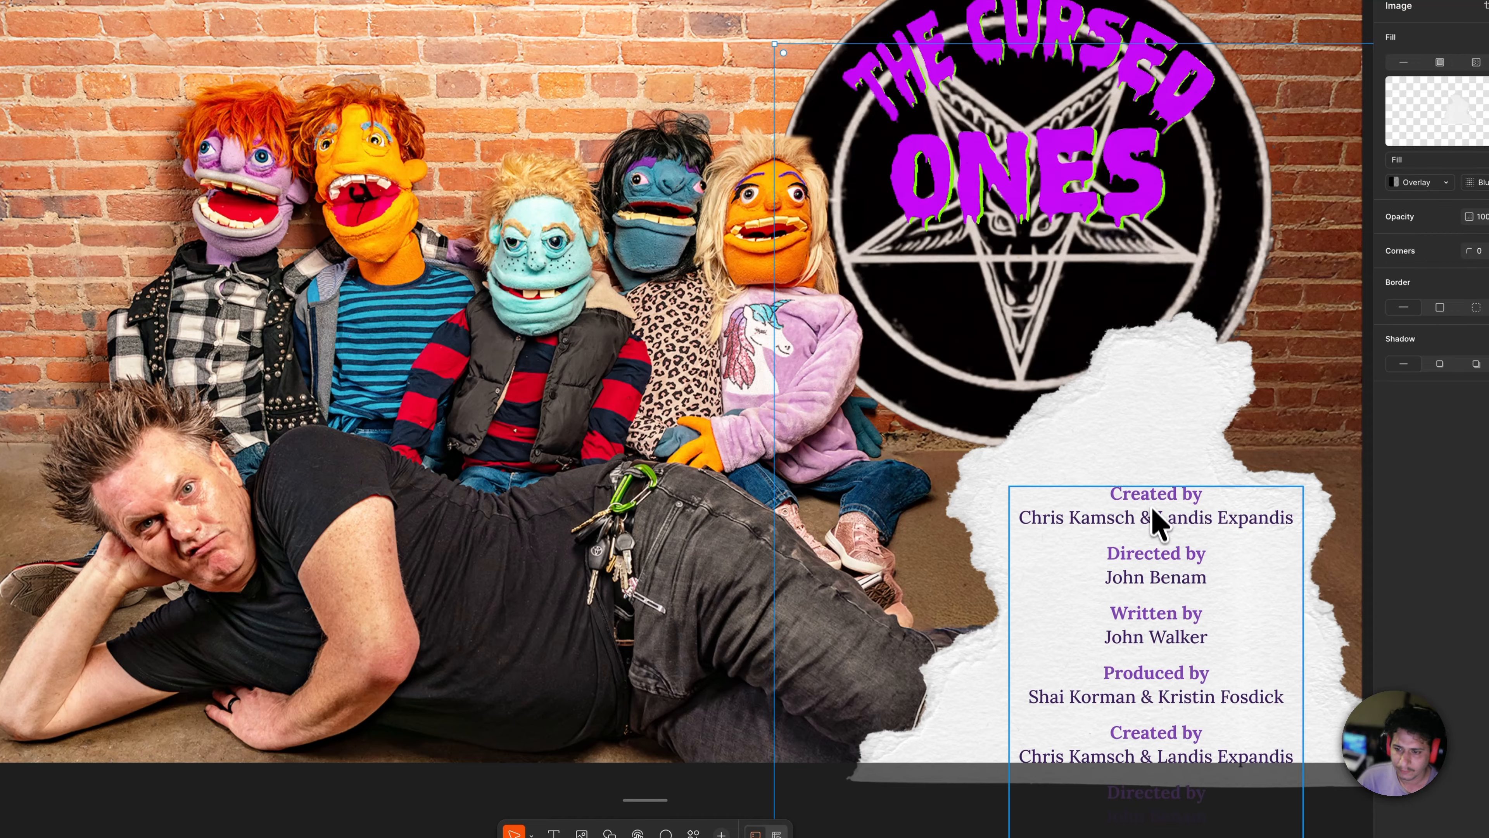
click(1160, 588)
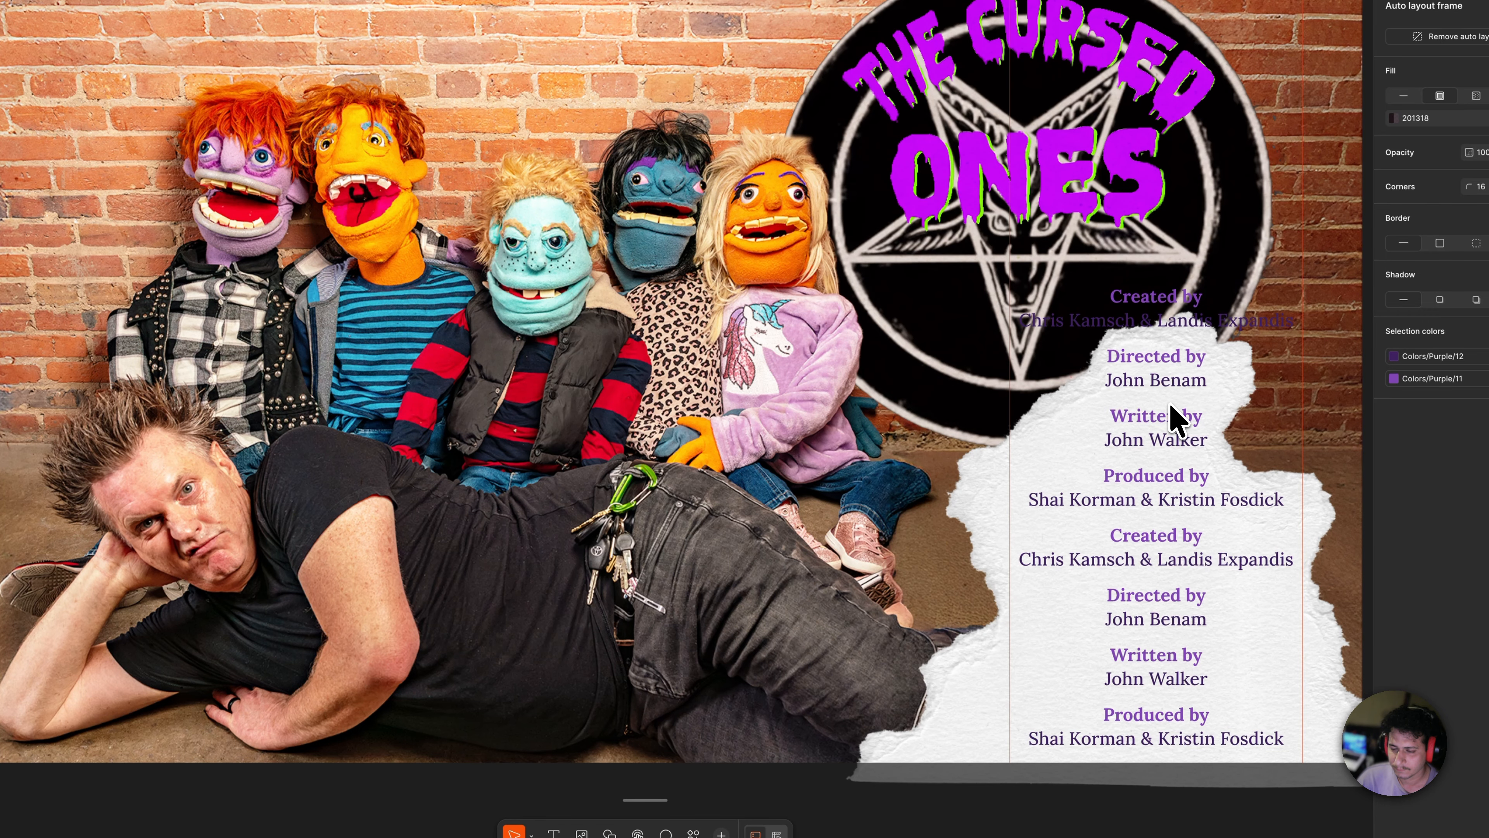
click(888, 736)
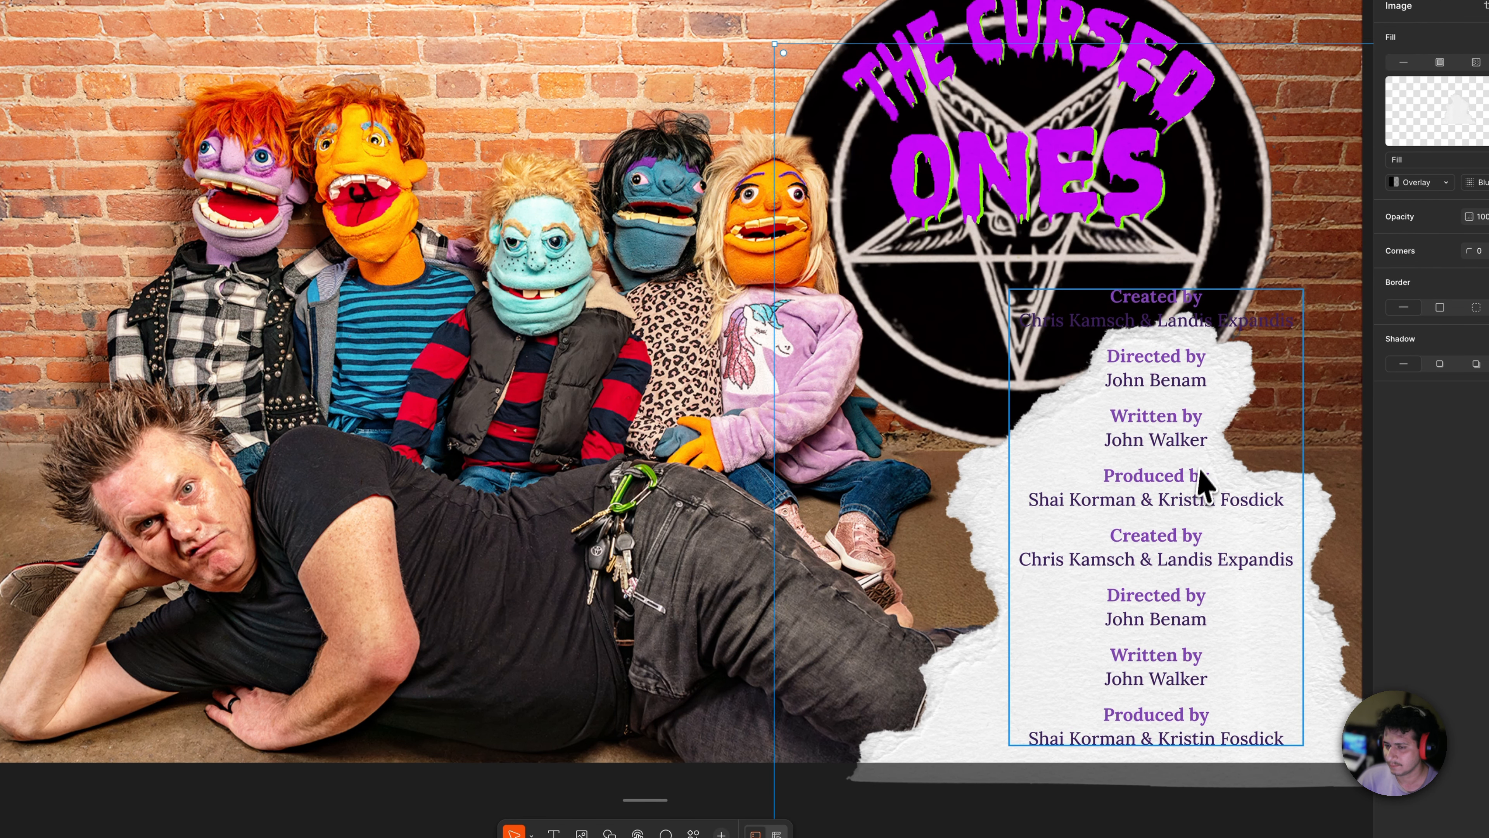
click(923, 762)
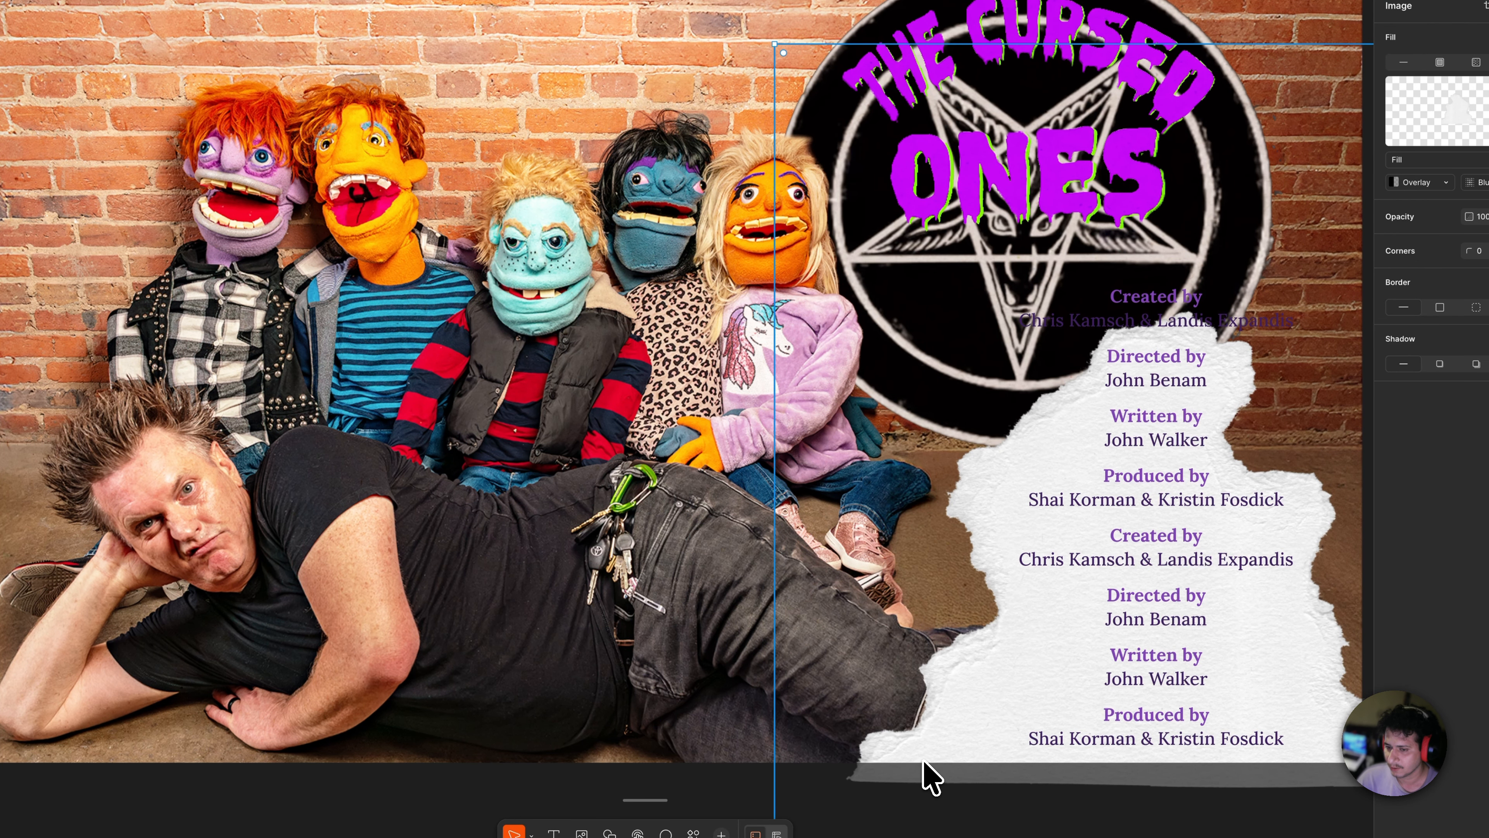